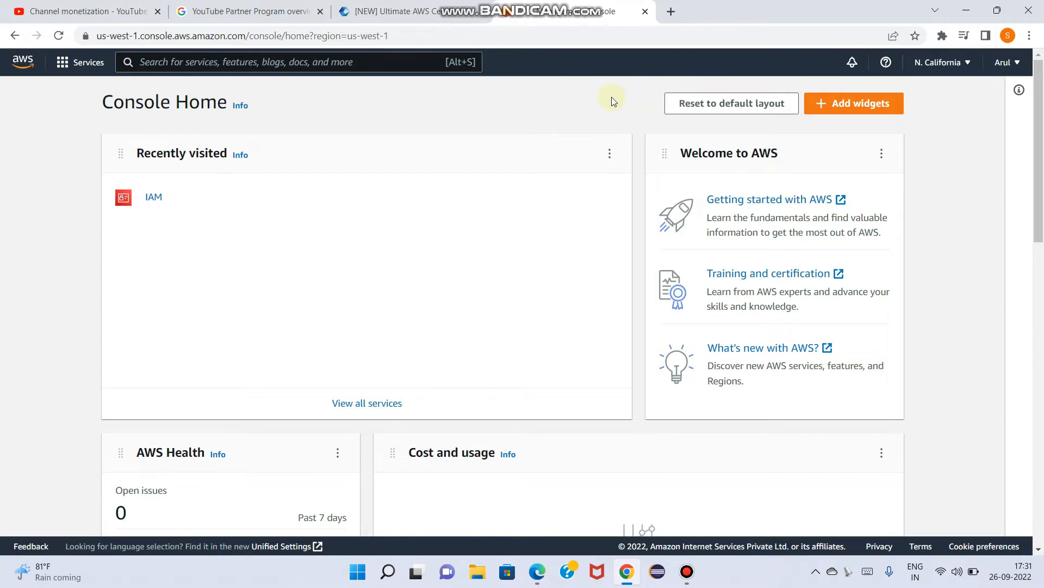
Find the IAM service, go to its users list and start adding a new user
left_click(219, 64)
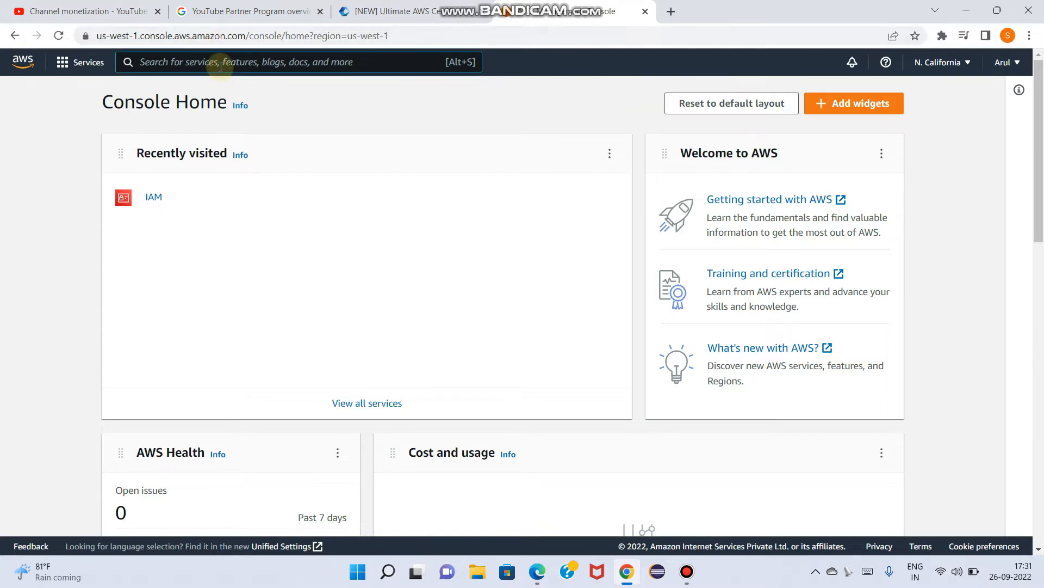
type("iam")
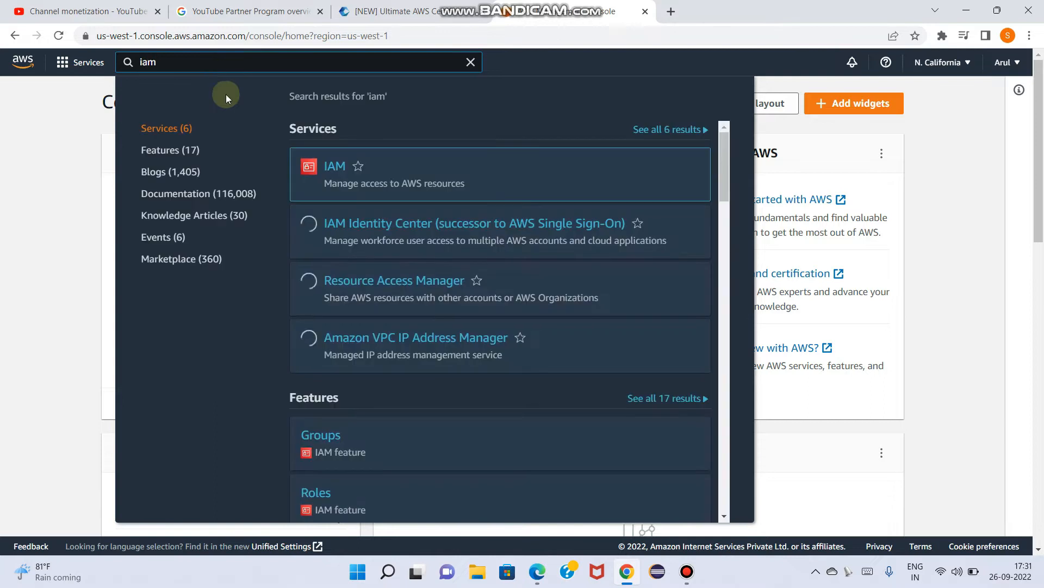
left_click(338, 169)
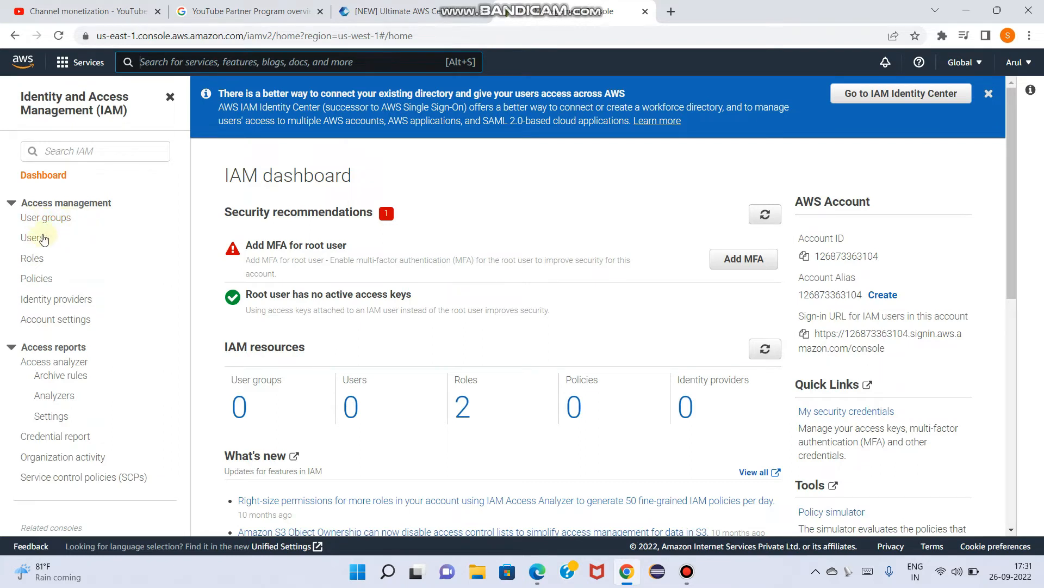
left_click(34, 240)
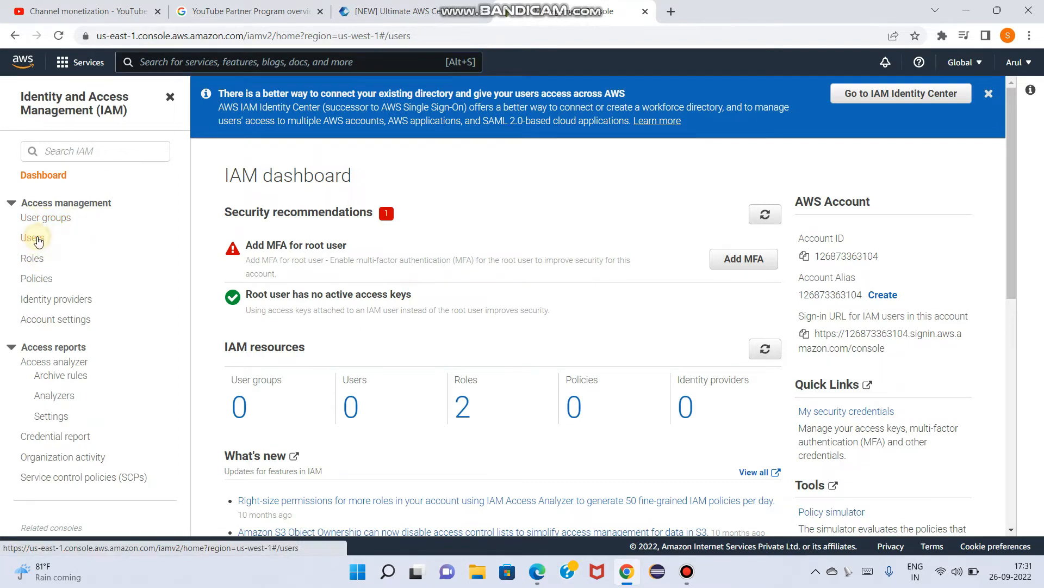
left_click(923, 191)
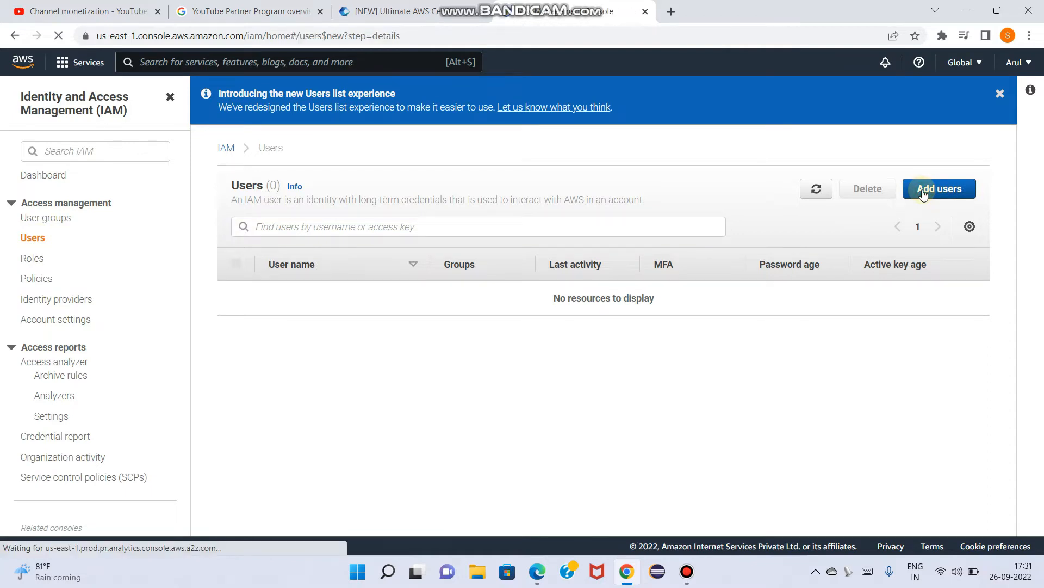
Enter the new user's name and select Password - AWS Management Console access as the credential type
left_click(405, 200)
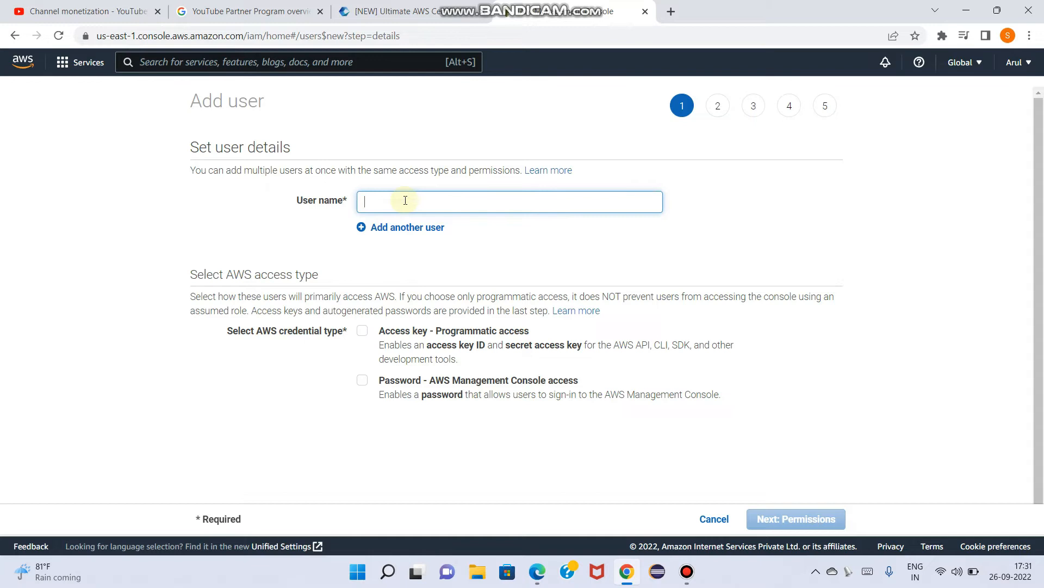
type("Aul")
scroll(403, 201, "down", 1)
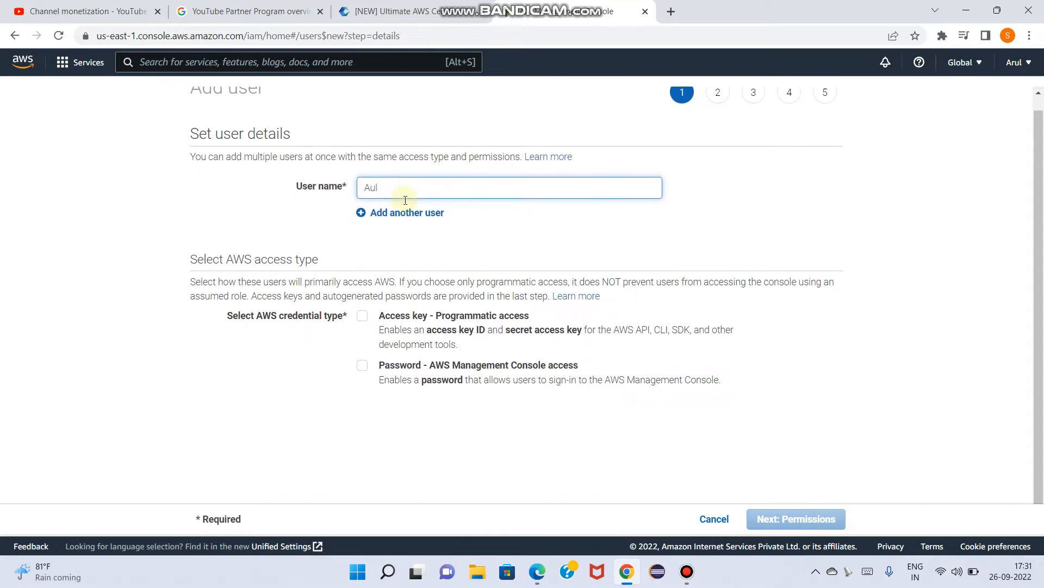
type("ru")
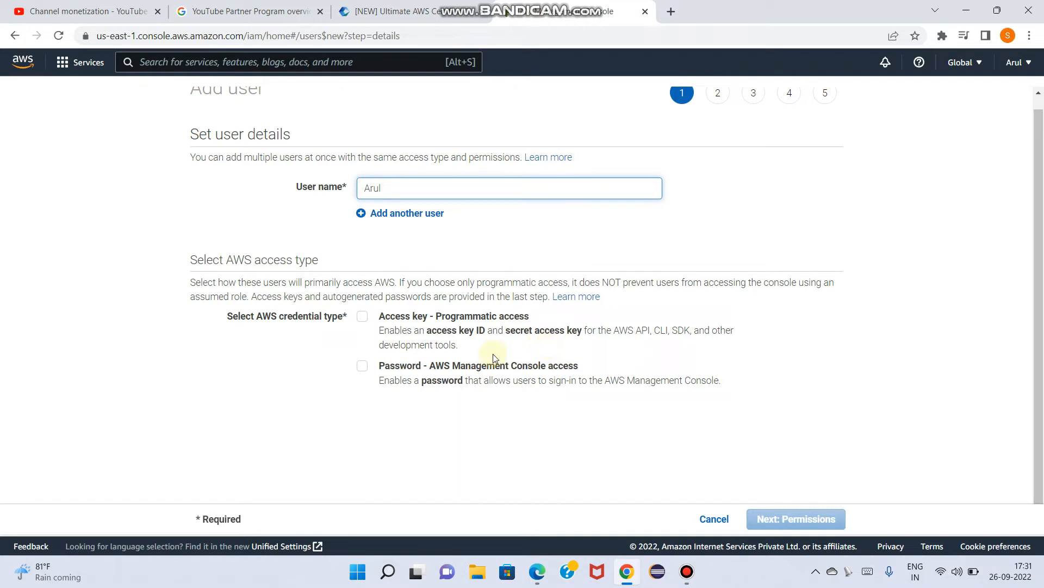
left_click(362, 366)
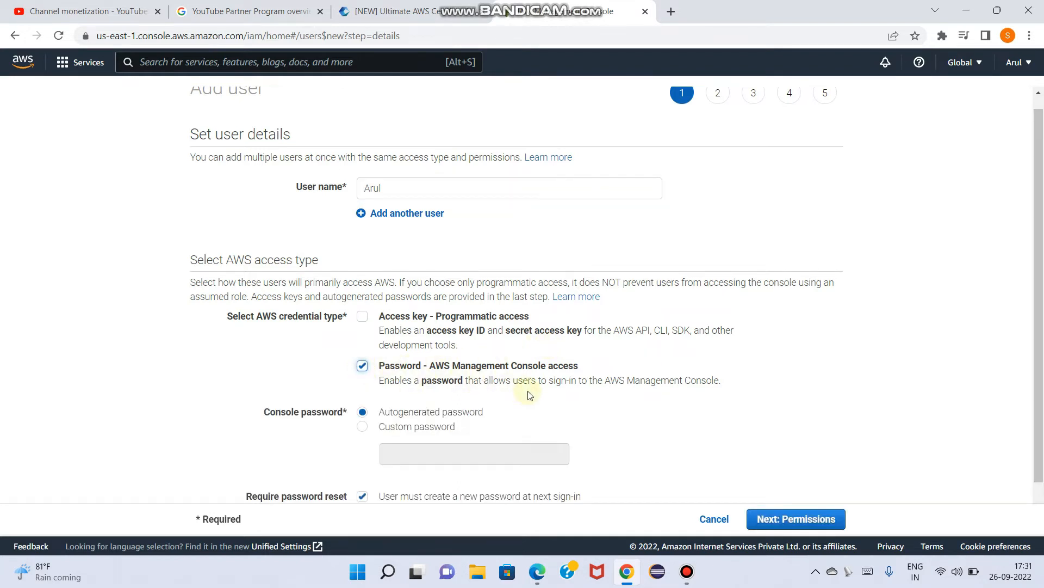
Set a custom console password for the user, turn off the required password reset, and continue to permissions
scroll(517, 395, "down", 1)
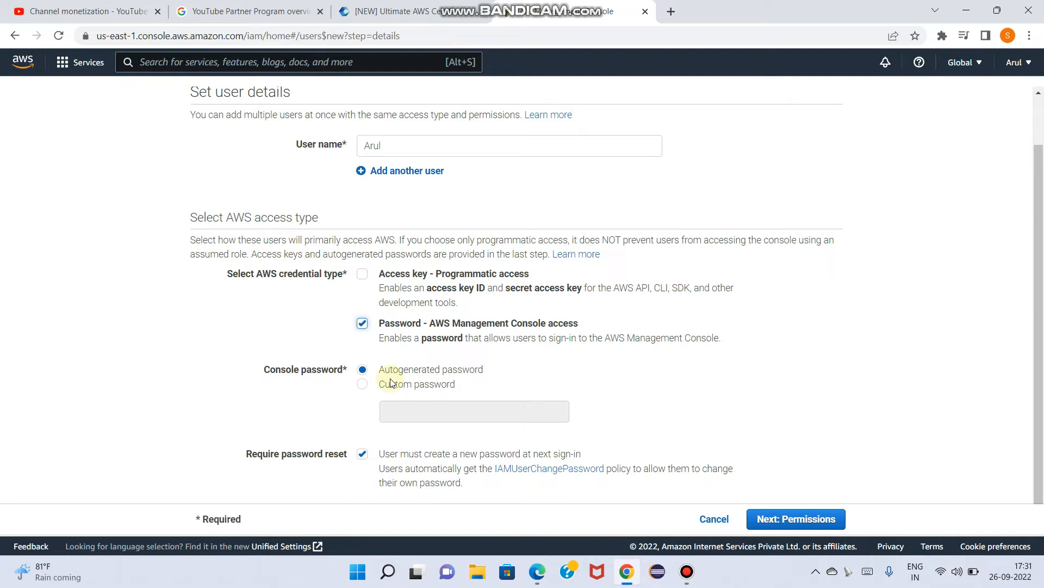
left_click(363, 384)
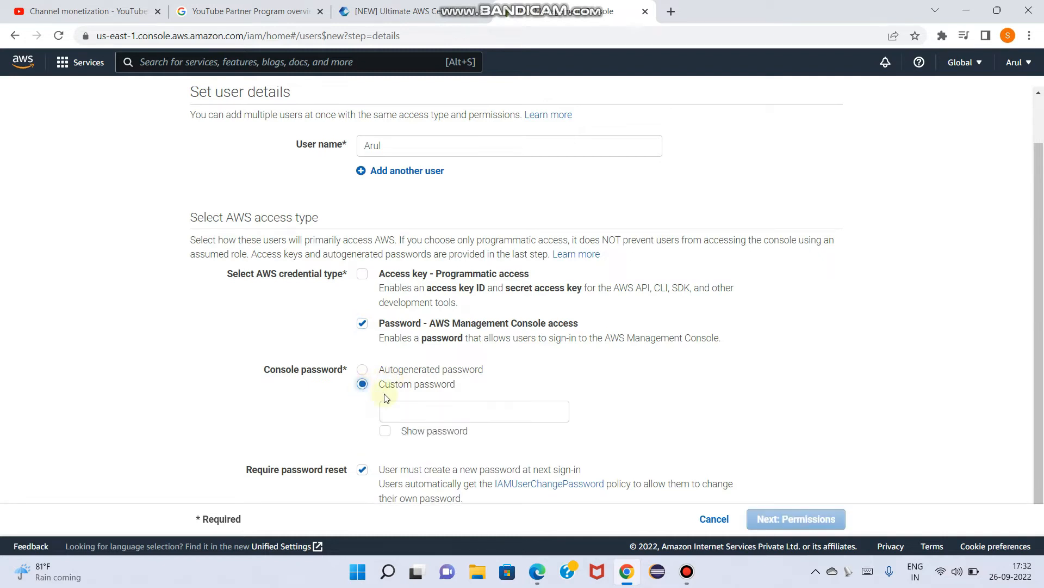
left_click(413, 410)
type("••••")
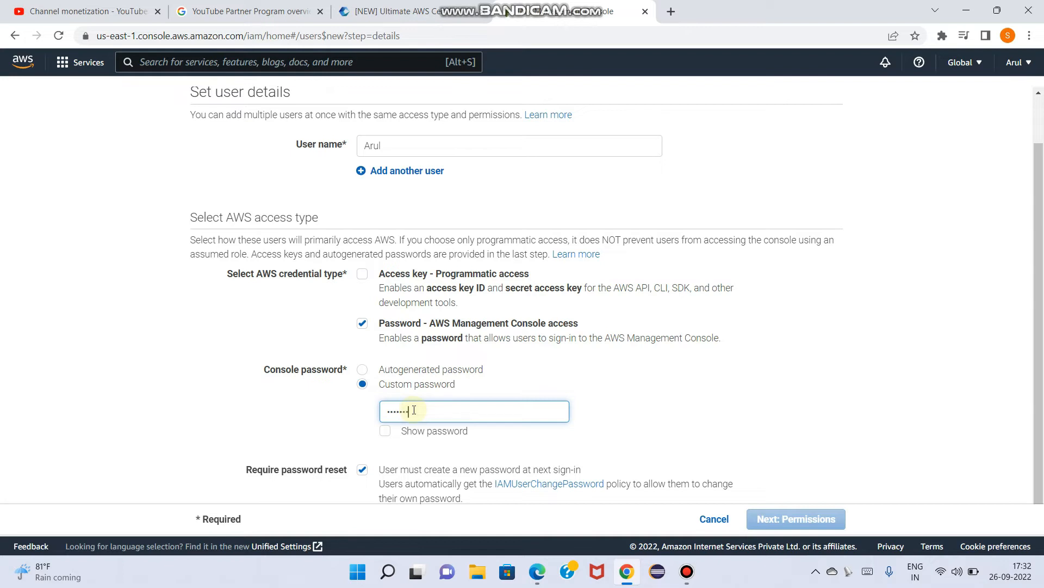
type("••")
scroll(392, 455, "down", 1)
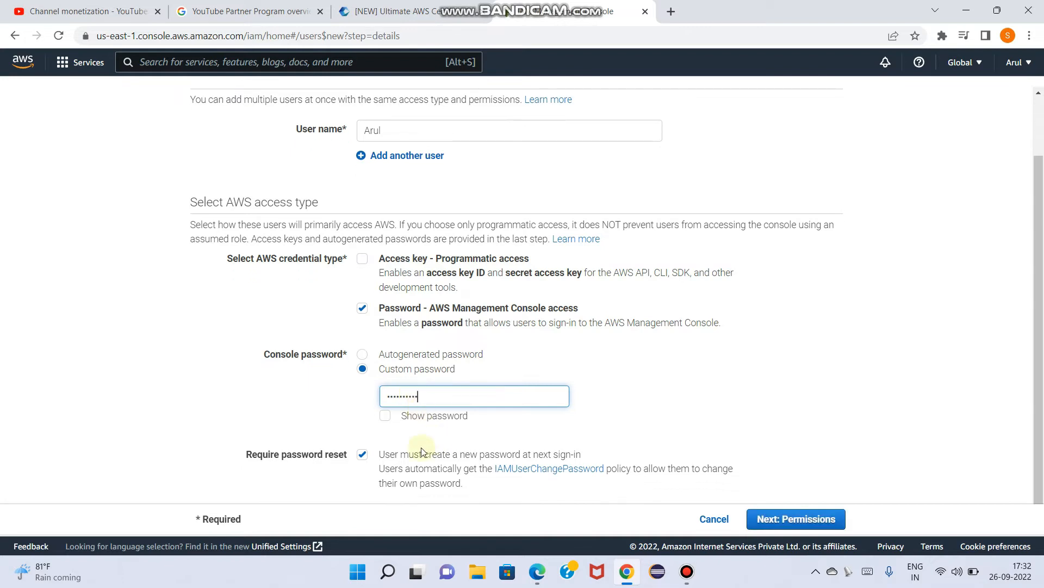
left_click(363, 454)
left_click(792, 520)
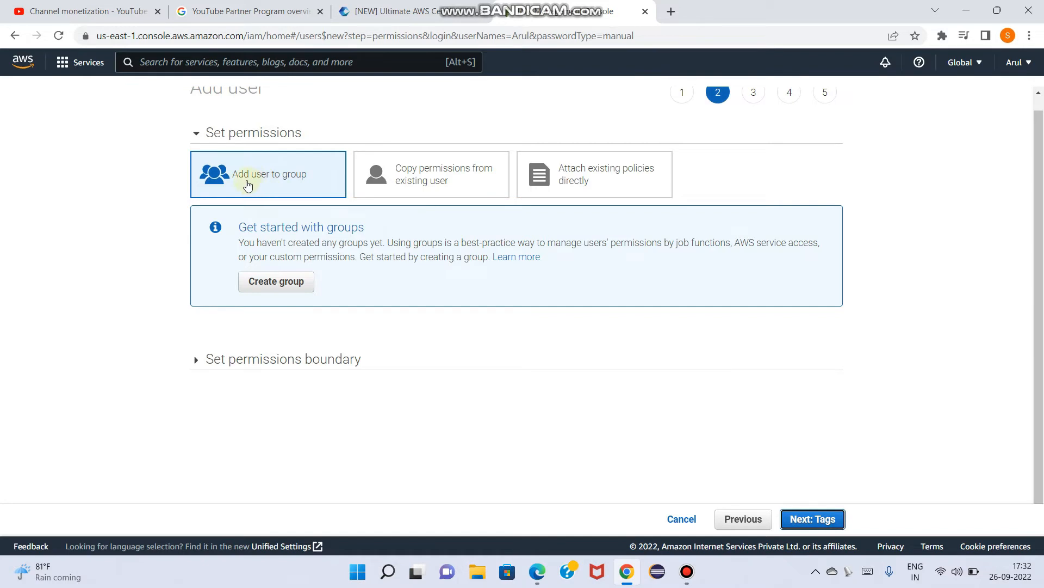
Create a group named admin with the AdministratorAccess policy attached for the new user
left_click(283, 285)
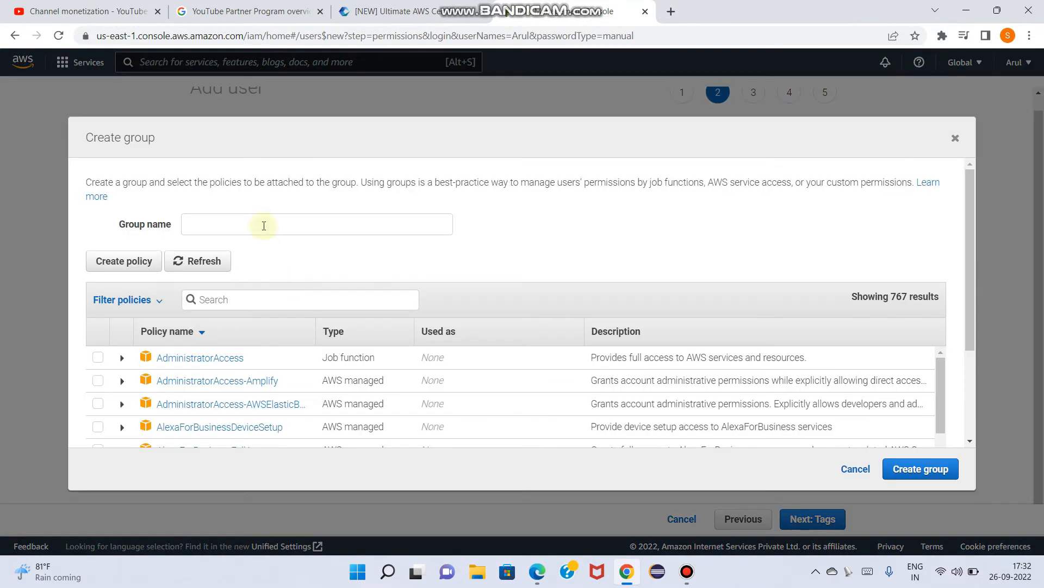
left_click(250, 221)
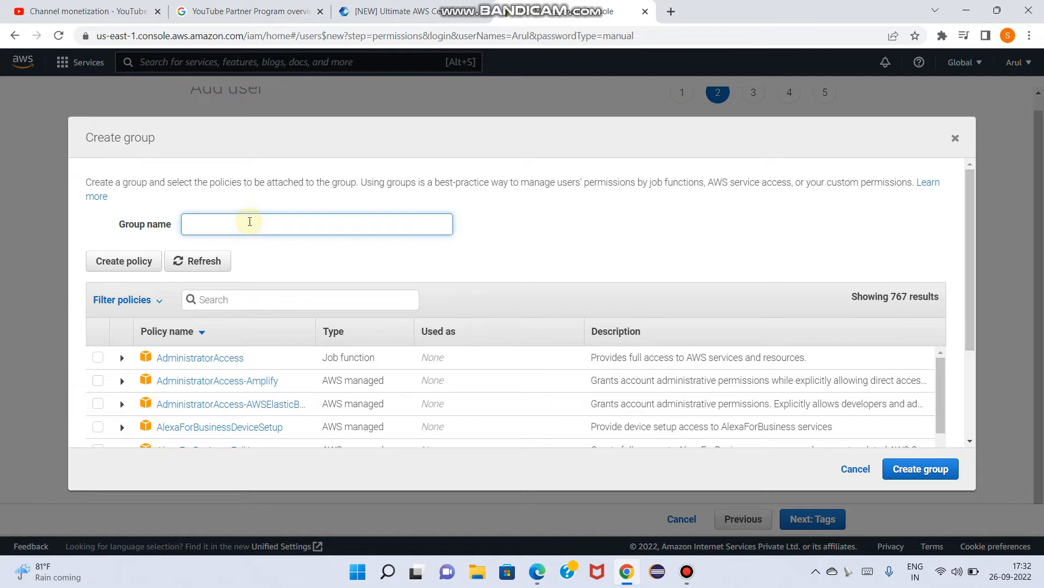
type("admin")
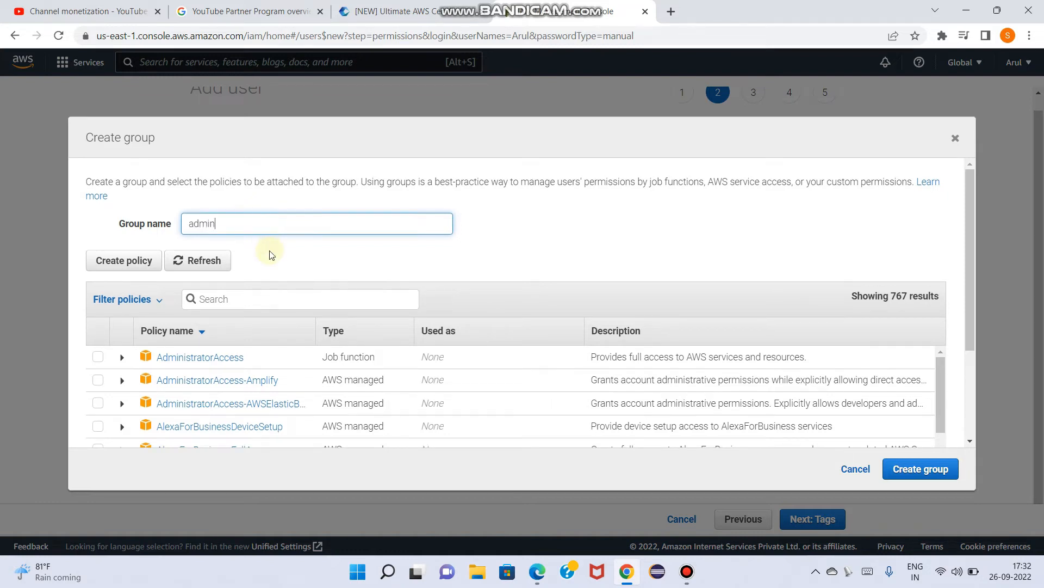
scroll(267, 252, "down", 1)
scroll(169, 326, "down", 1)
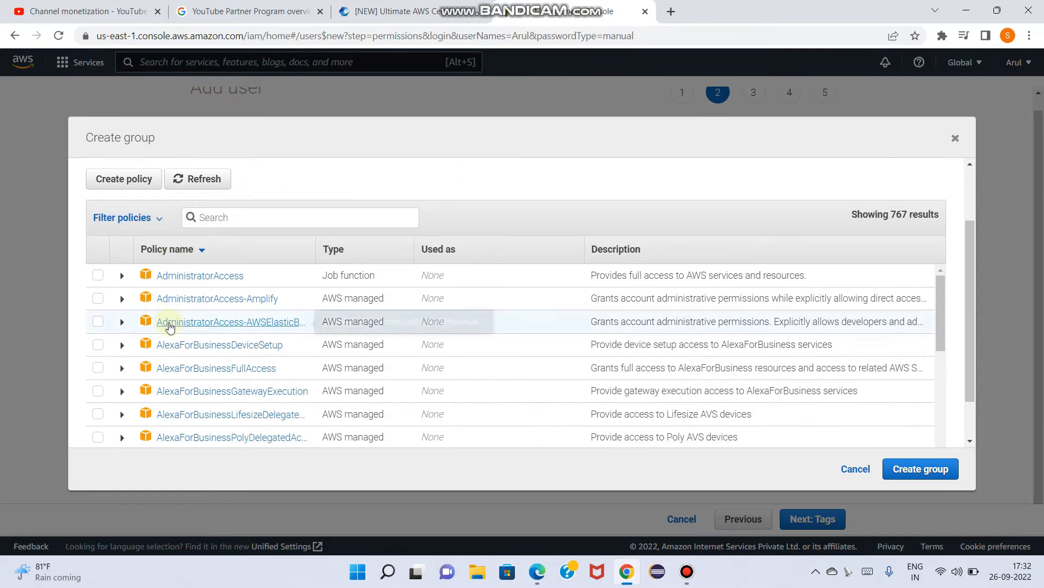
left_click(98, 277)
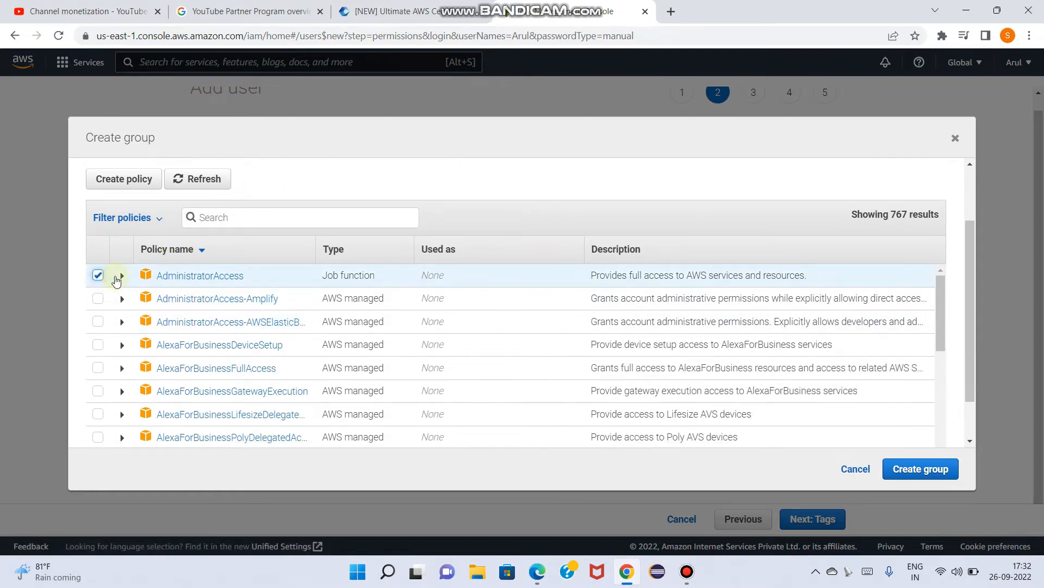
left_click(936, 471)
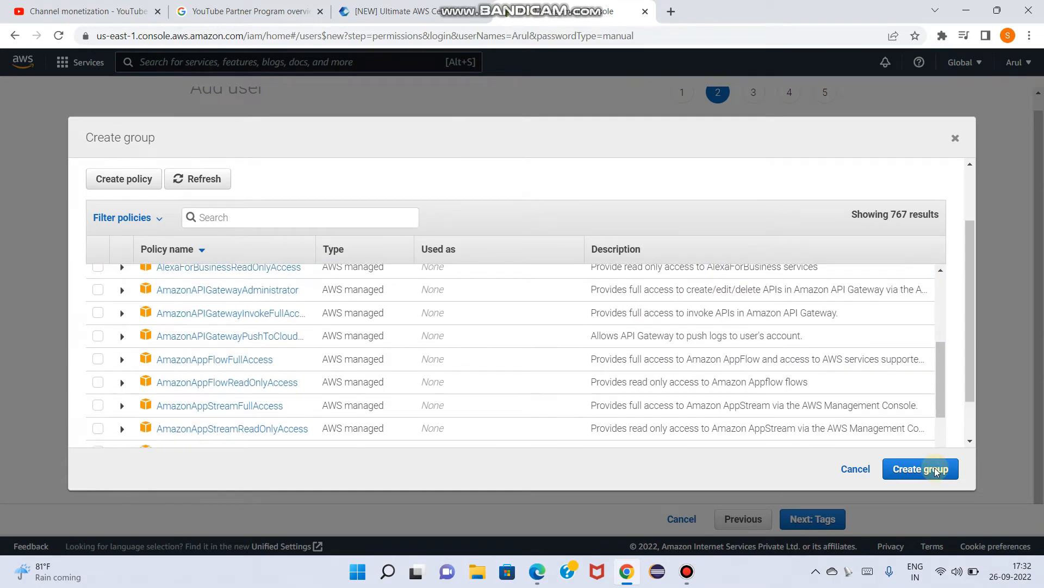
left_click(935, 469)
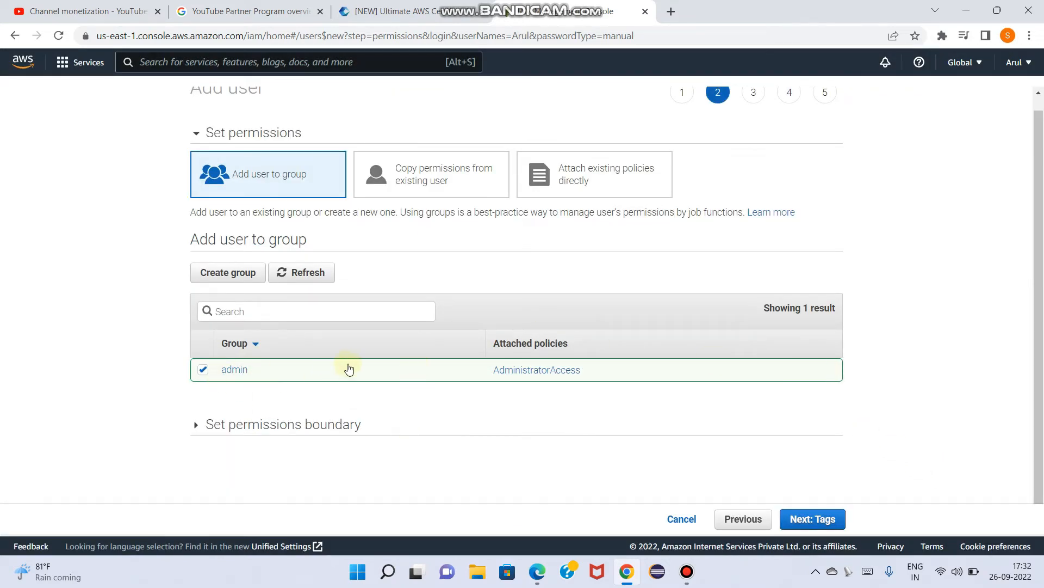
Add a tag with key name and value "iam Admin user", and continue to the review
left_click(814, 519)
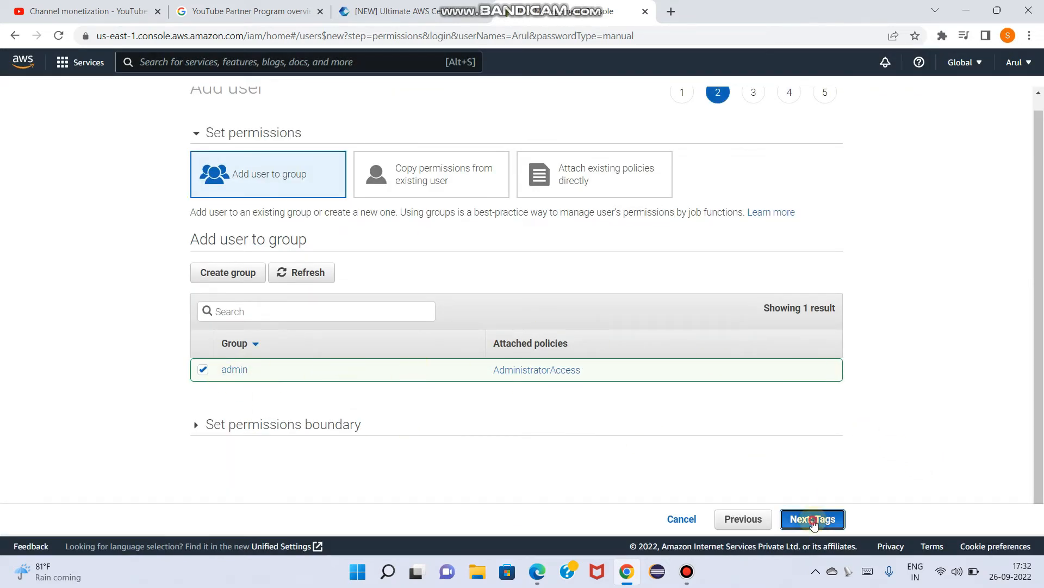
scroll(414, 294, "up", 1)
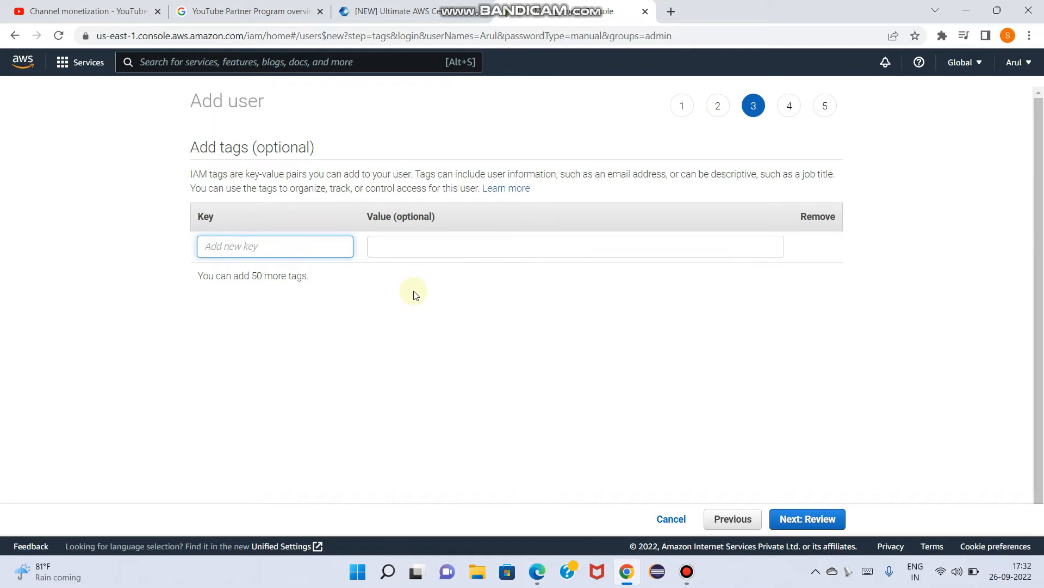
type("name")
left_click(408, 245)
type("iam Ad")
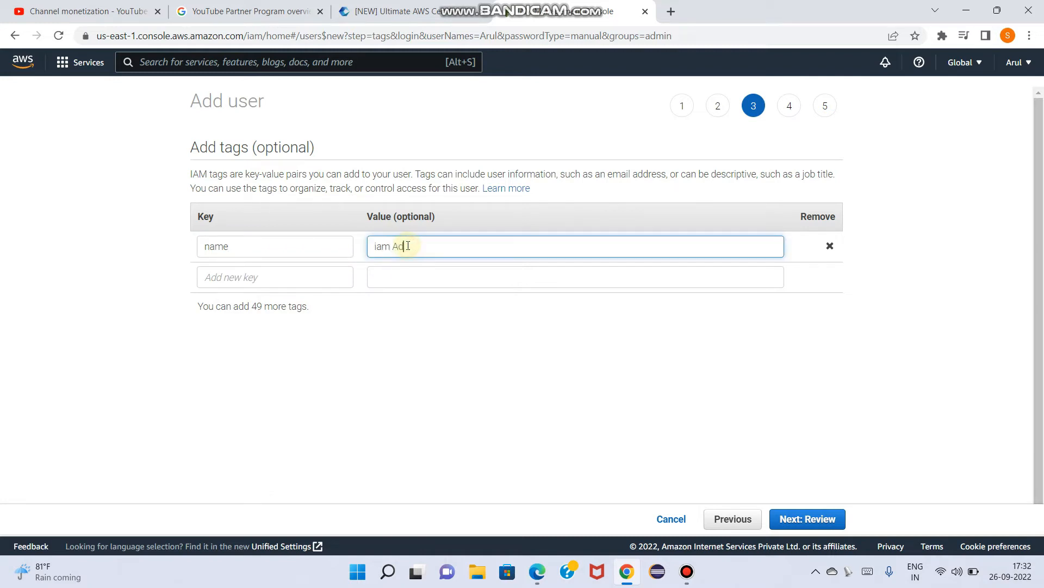
type("min user")
left_click(808, 518)
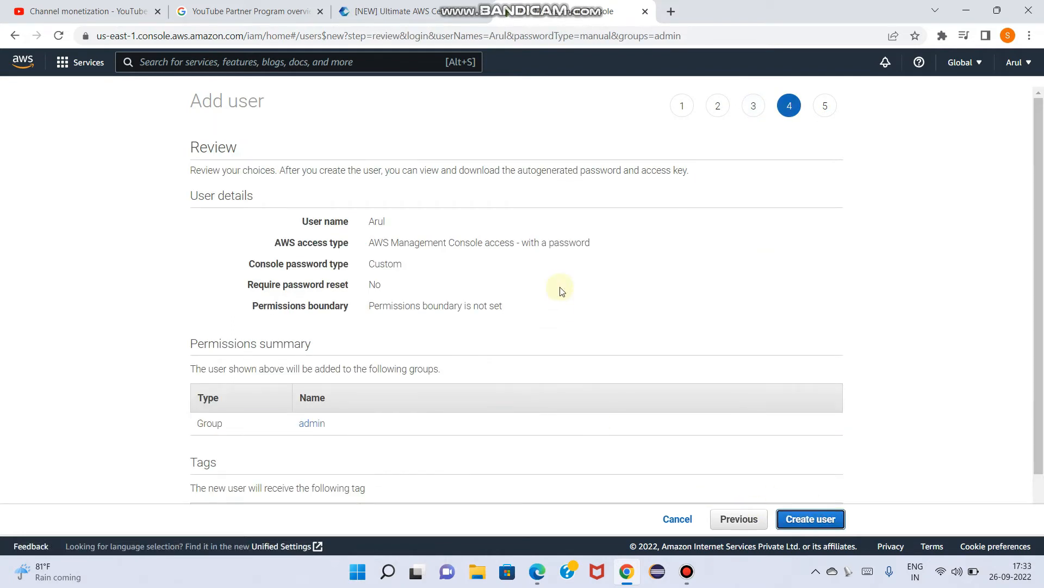
Review the settings, create the user and close the wizard to return to the users list
scroll(560, 290, "down", 1)
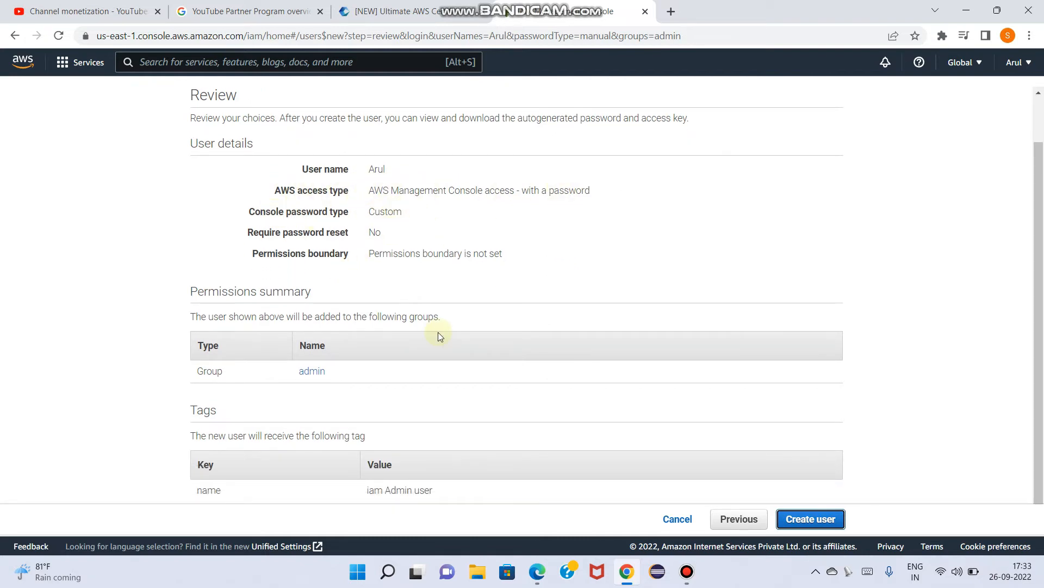
left_click(818, 519)
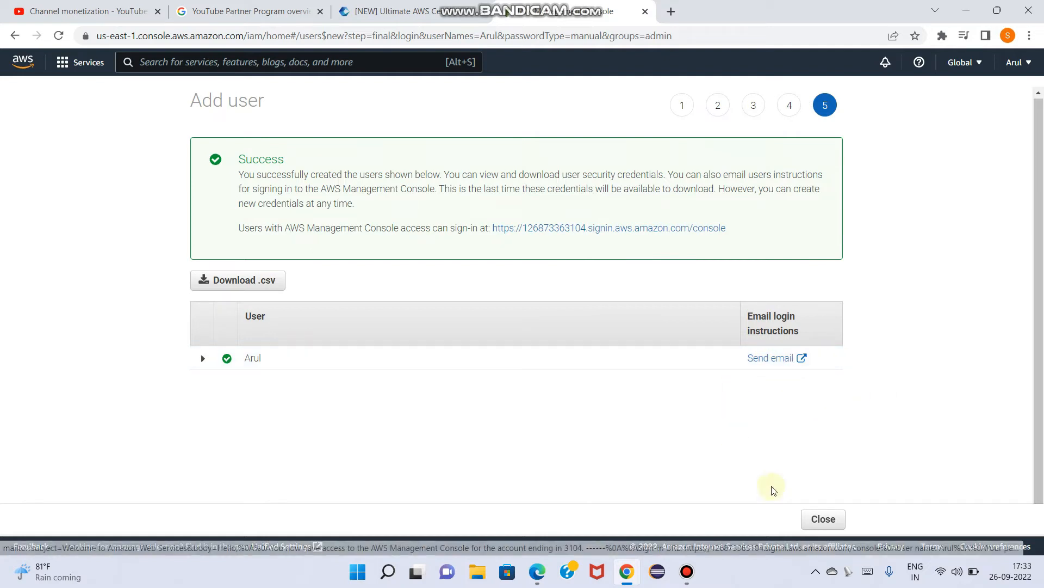
left_click(821, 523)
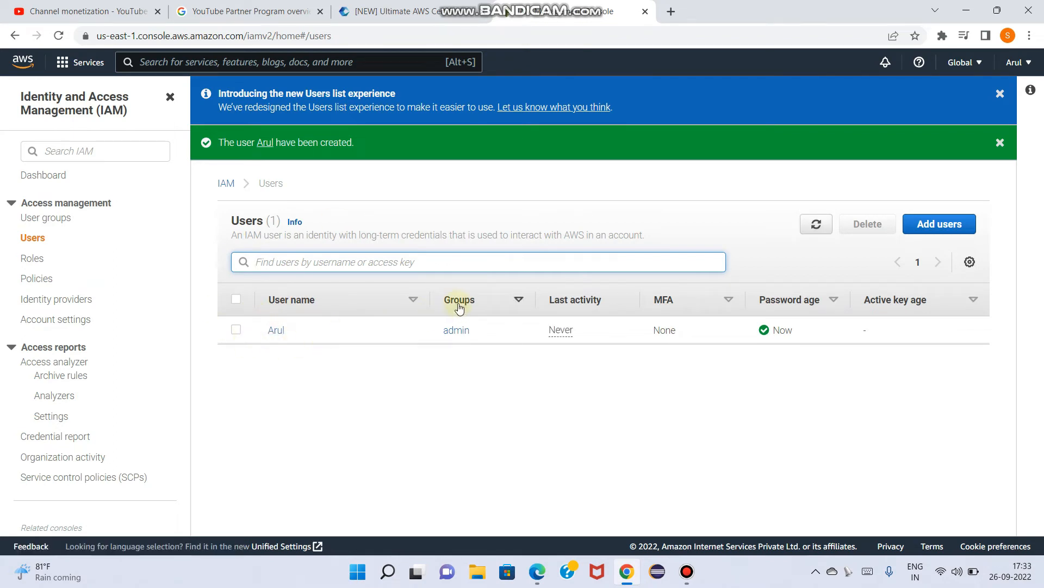
Open the new user's summary and examine its permissions, group membership and tags
left_click(238, 330)
left_click(276, 331)
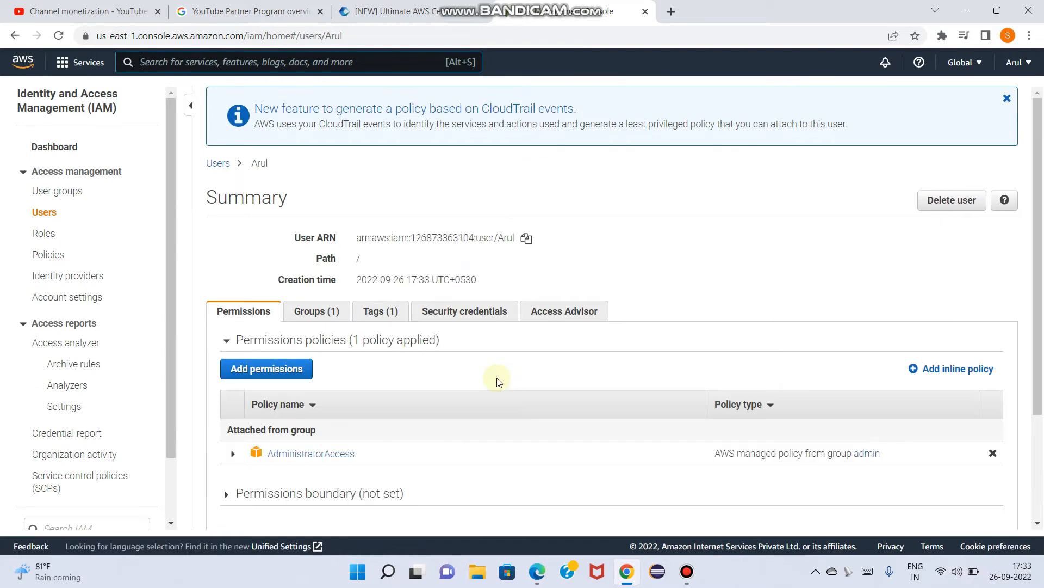
scroll(498, 382, "down", 1)
scroll(498, 382, "down", 1)
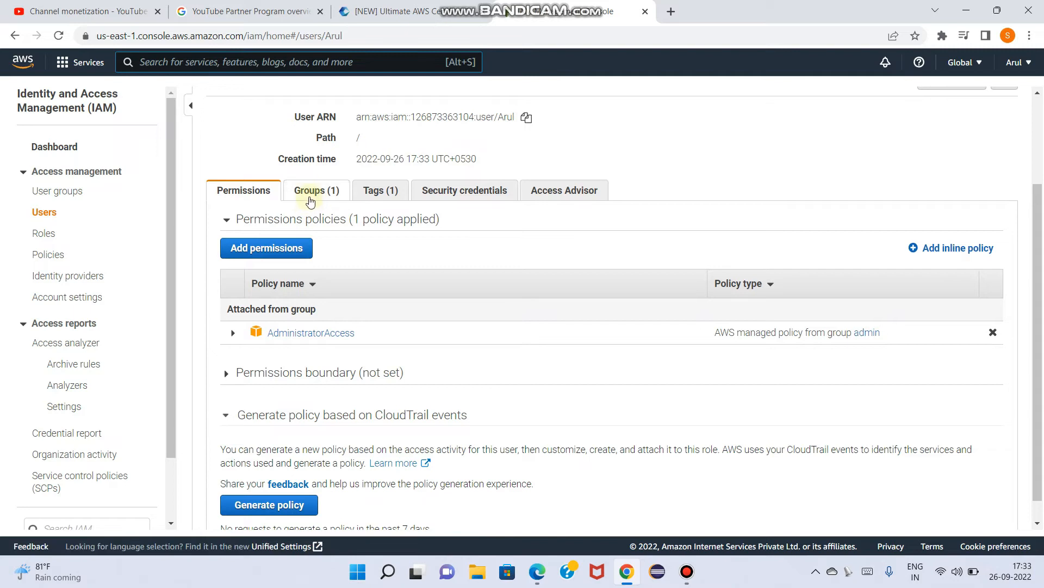
left_click(310, 197)
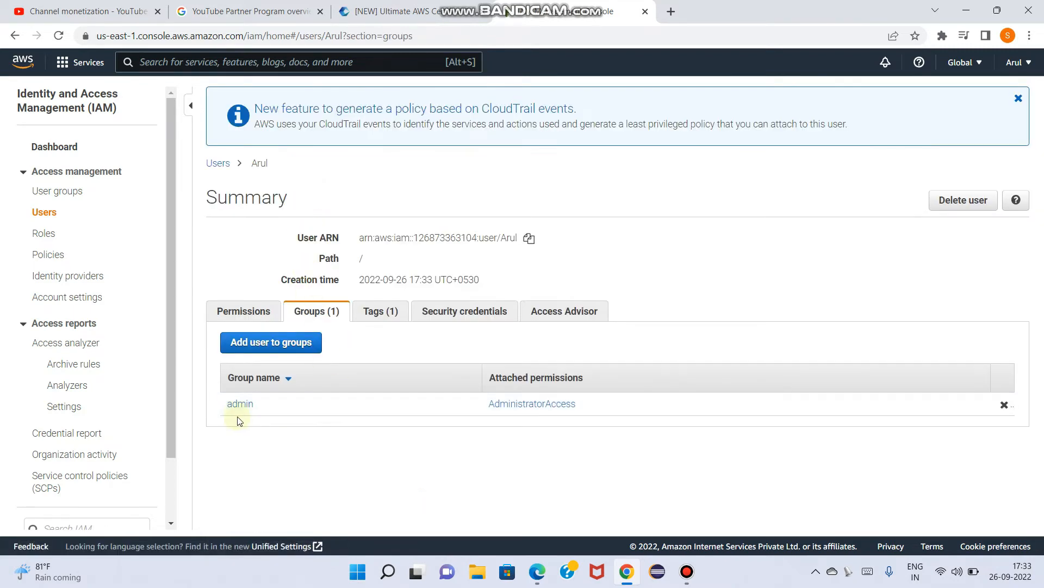
left_click(370, 314)
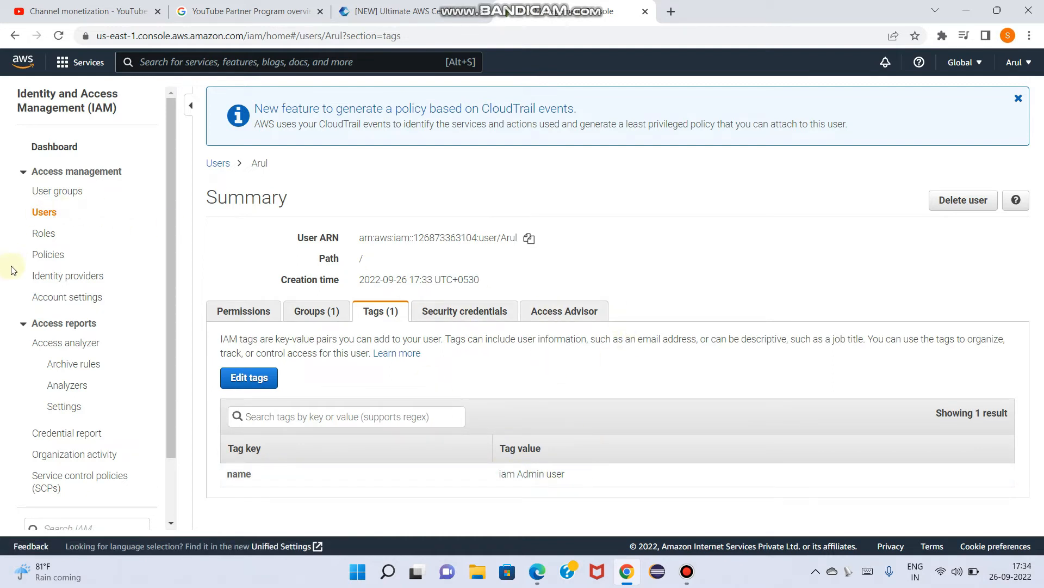
Open the admin user group and examine its users and attached permissions policies
scroll(67, 280, "down", 1)
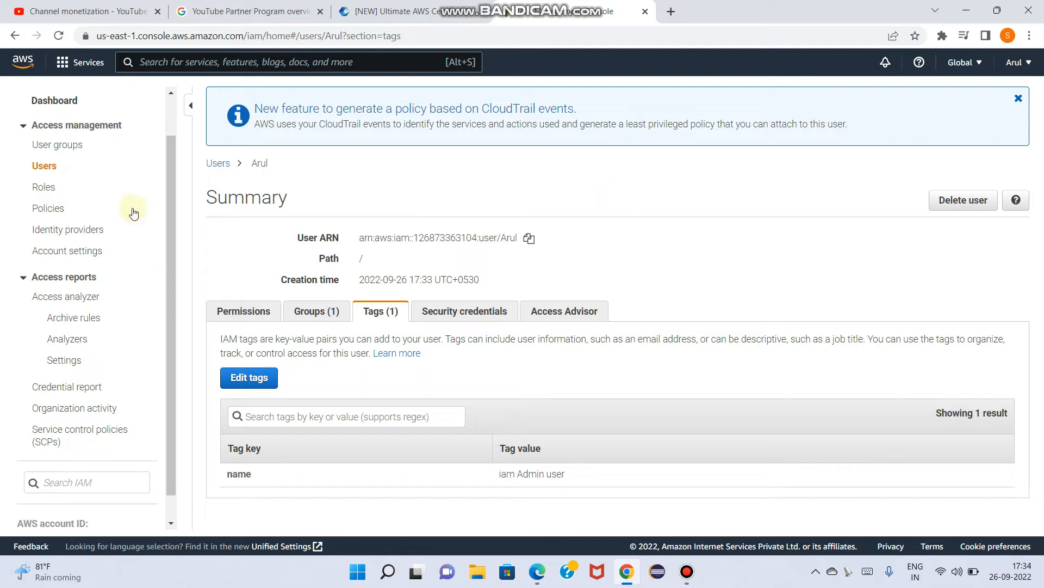
scroll(130, 210, "up", 1)
left_click(69, 197)
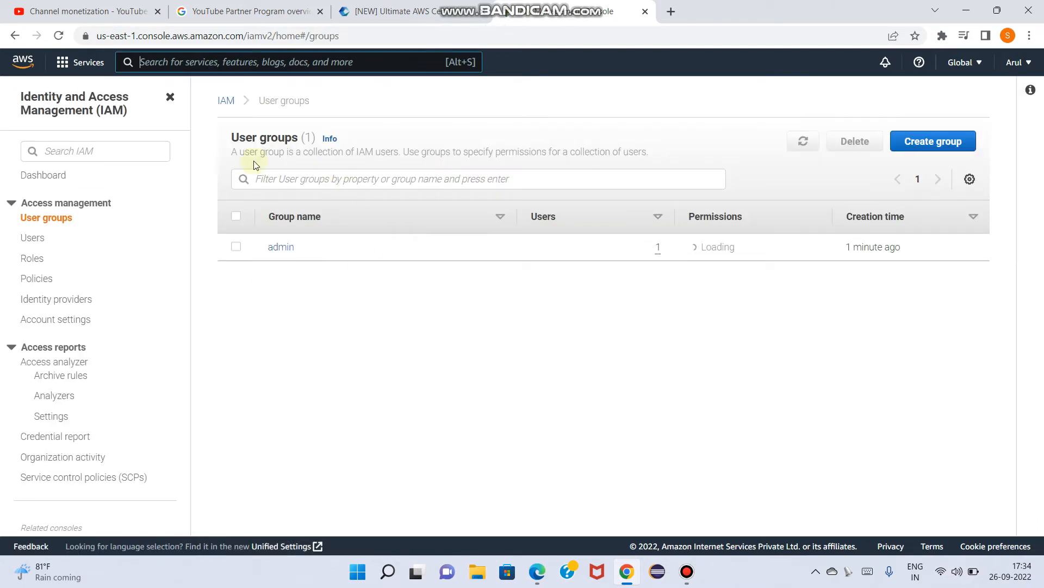
left_click(275, 247)
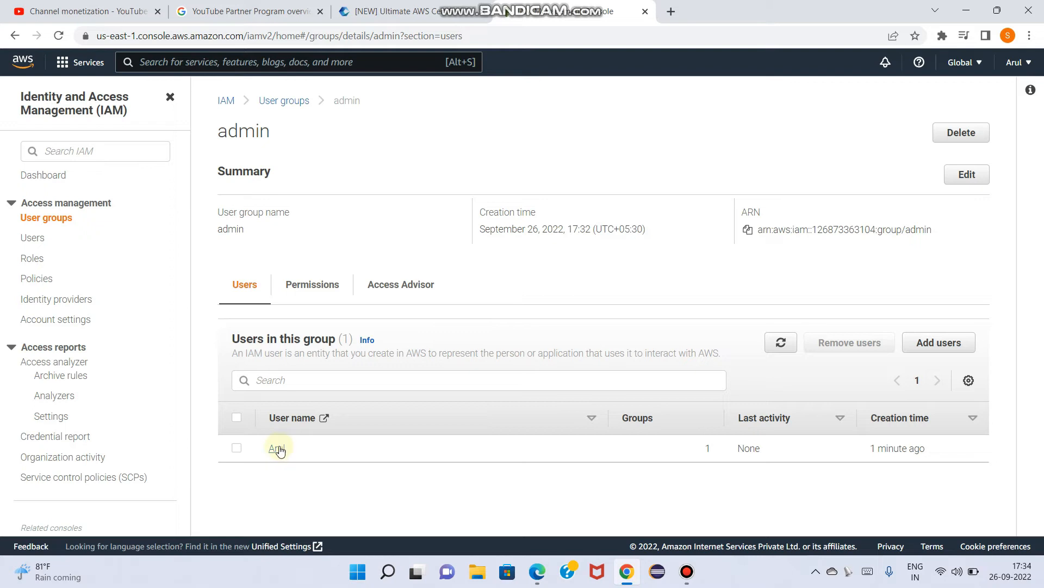
left_click(305, 283)
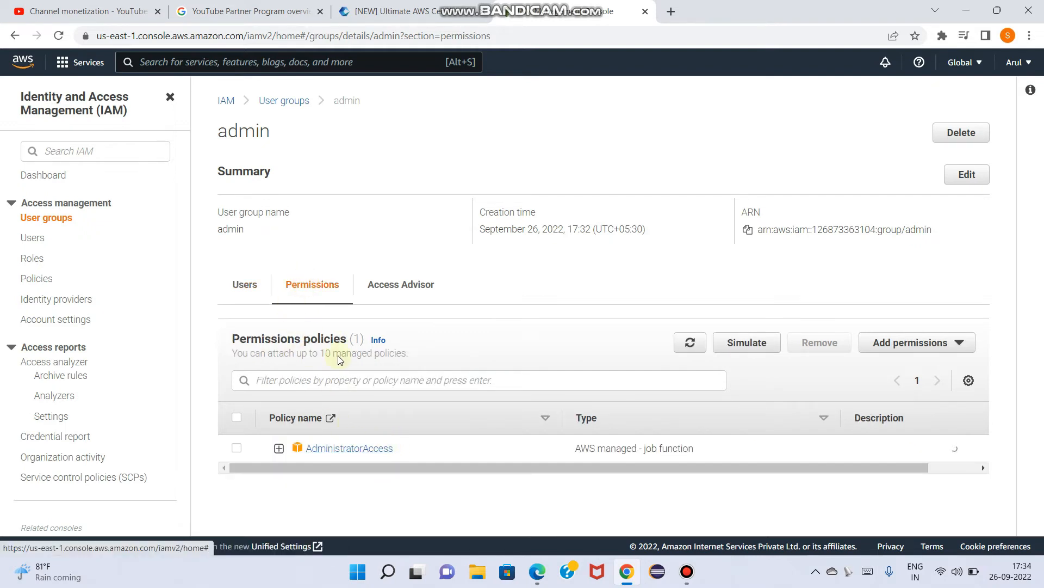
Start a new user group named "Ec2 read only" and select the existing IAM user as its member
left_click(63, 219)
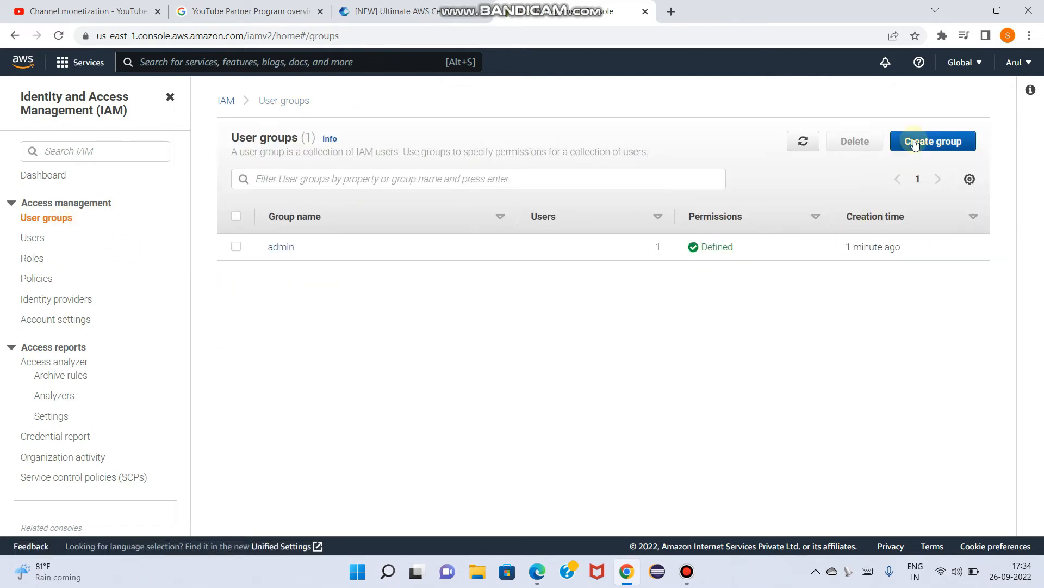
left_click(919, 141)
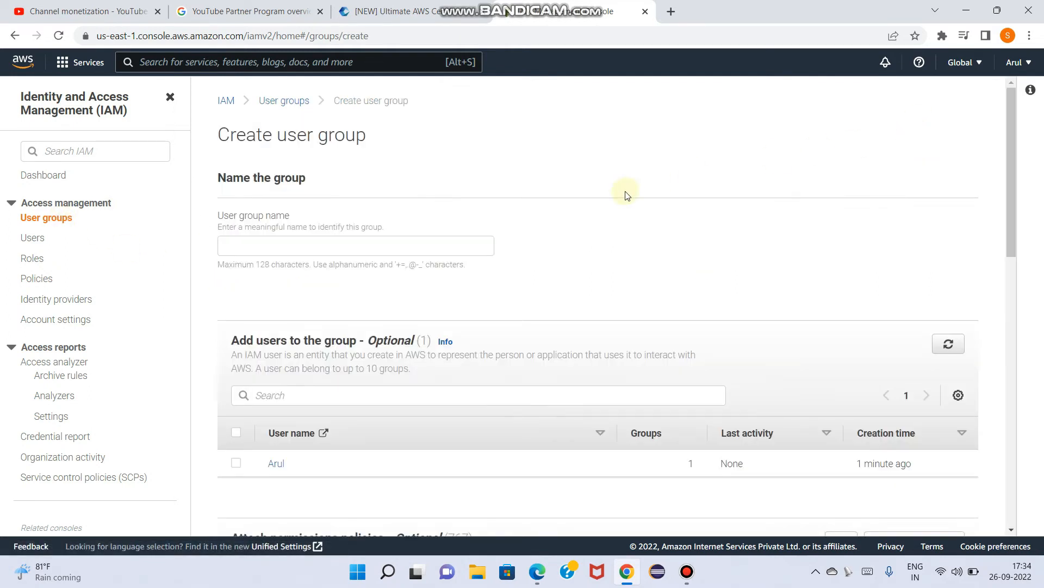
left_click(273, 243)
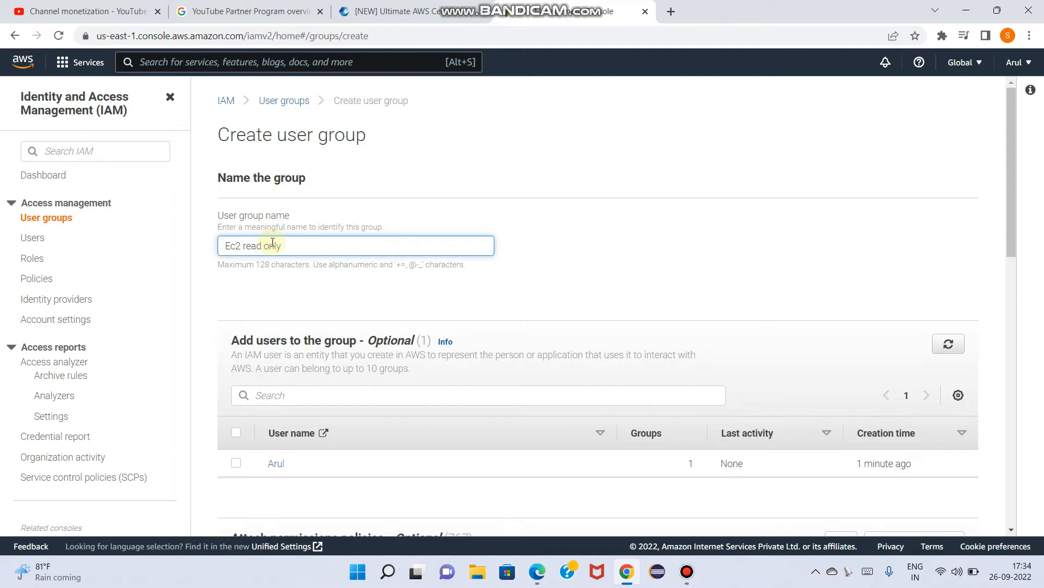
scroll(272, 246, "down", 1)
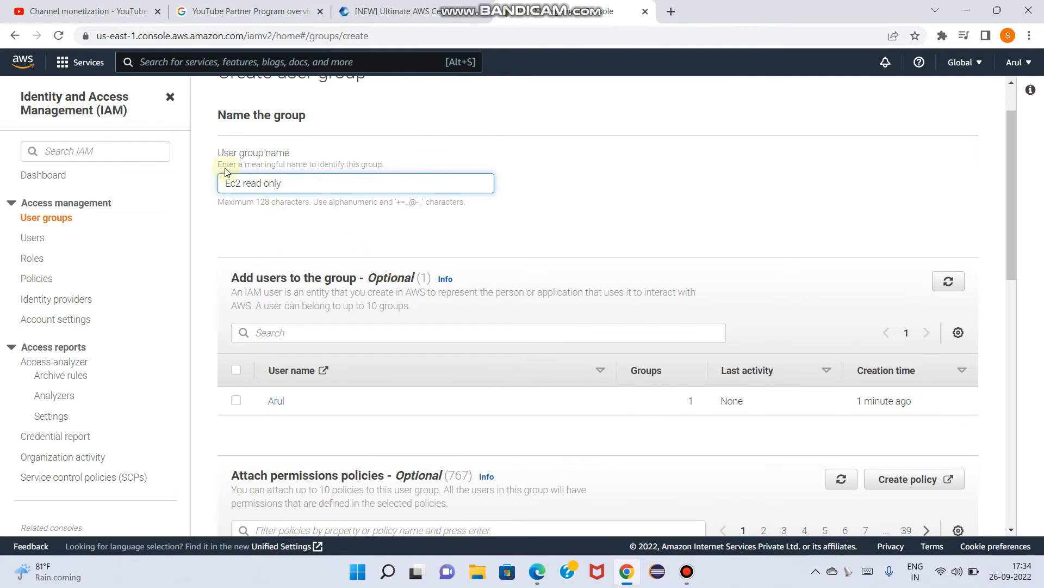
scroll(416, 287, "down", 3)
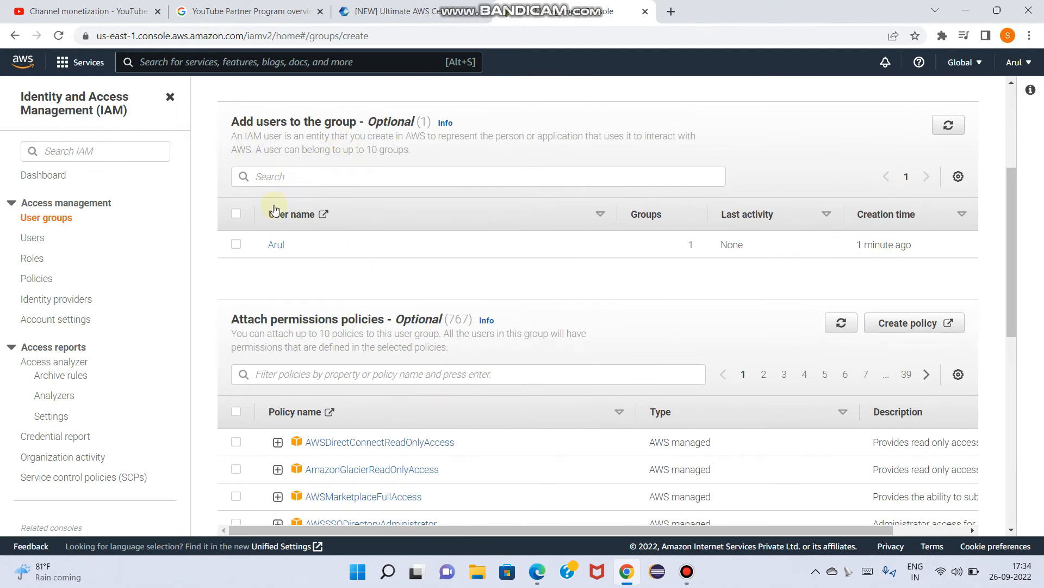
left_click(236, 245)
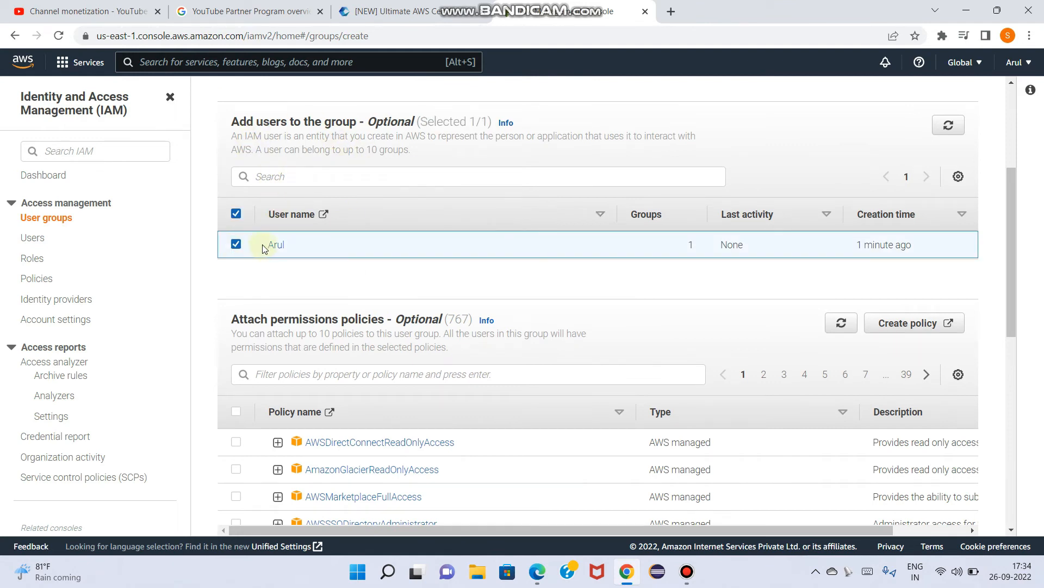
Filter the permissions policies by "Ec2read", select AmazonEC2ReadOnlyAccess for the group and try to create it
scroll(420, 318, "down", 2)
scroll(420, 315, "down", 1)
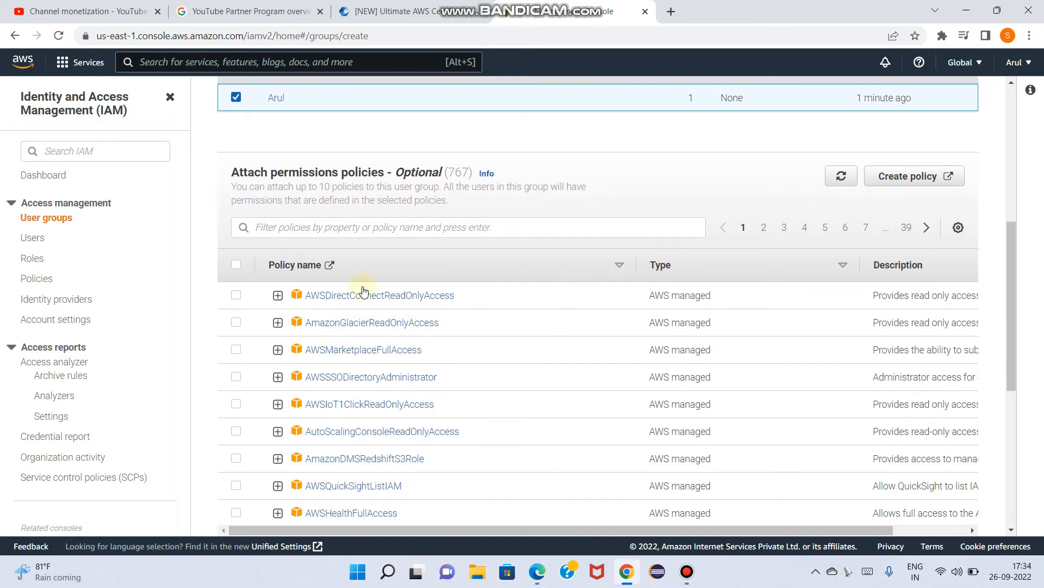
left_click(305, 229)
type("Ec2read")
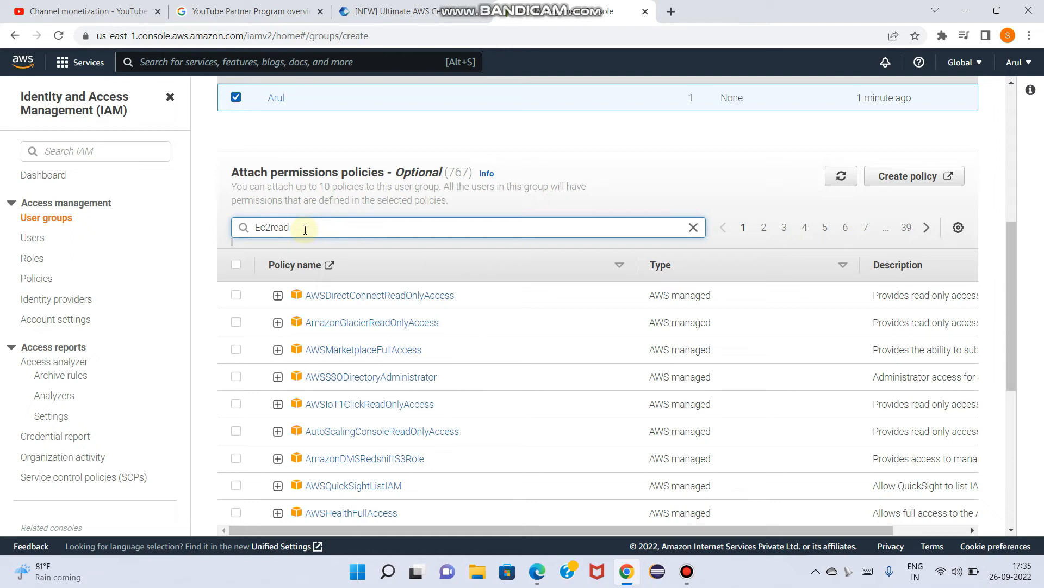
key("Return")
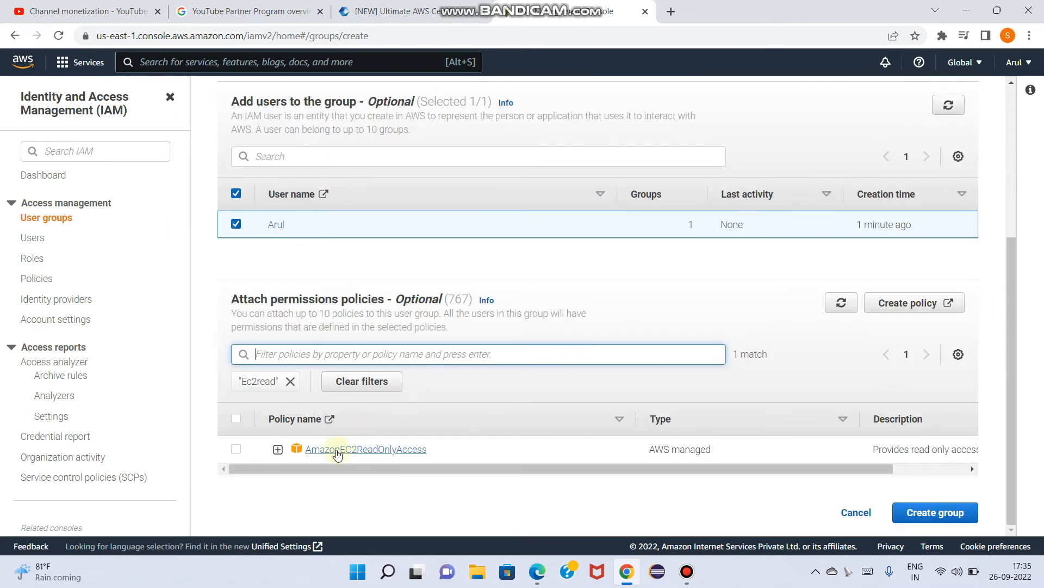
left_click(237, 451)
left_click(927, 512)
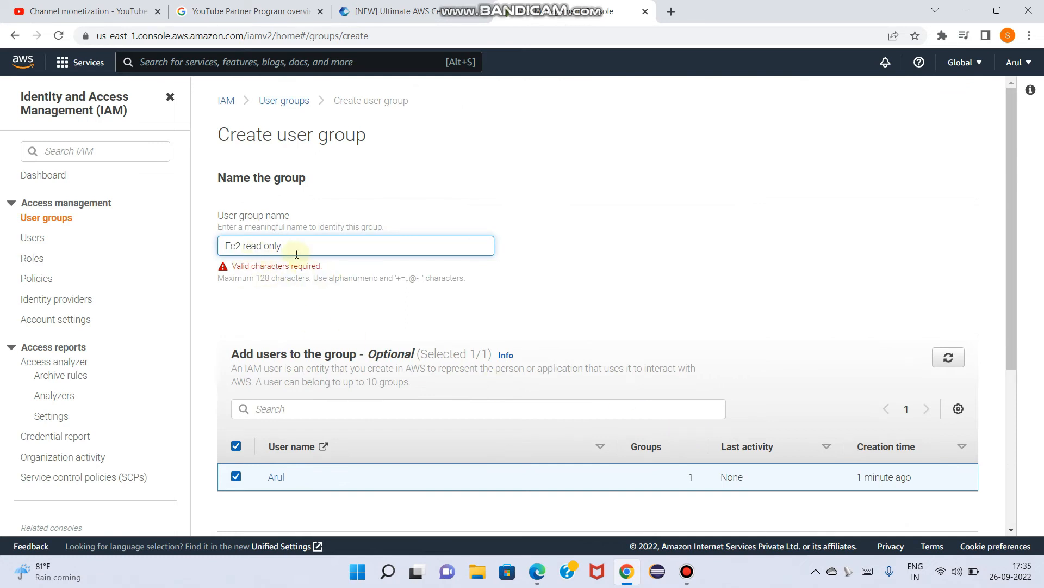
Change the user group name to Ec2readonly without spaces and create the group
key("BackSpace")
key("BackSpace")
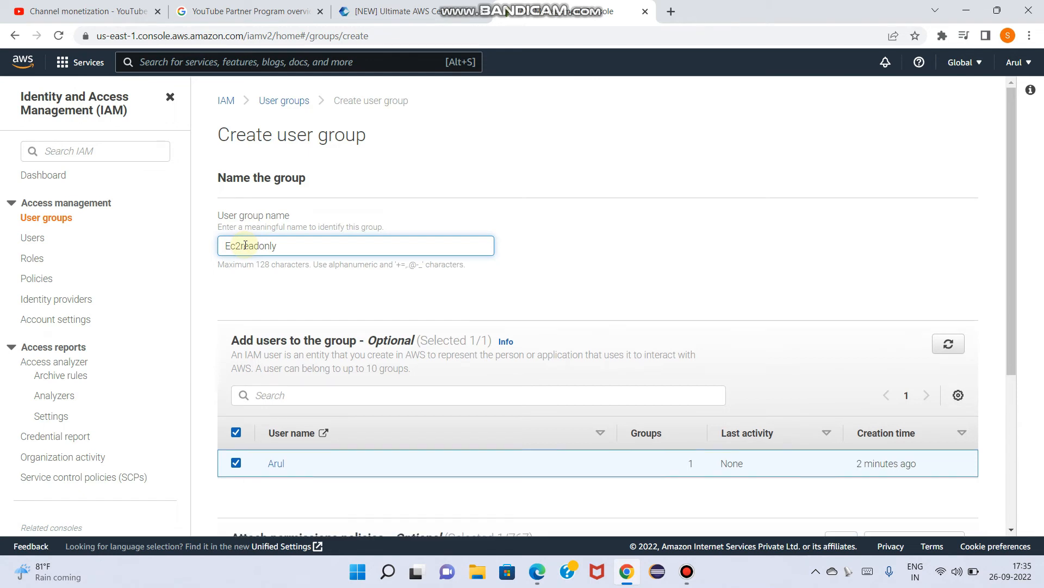
scroll(882, 492, "down", 4)
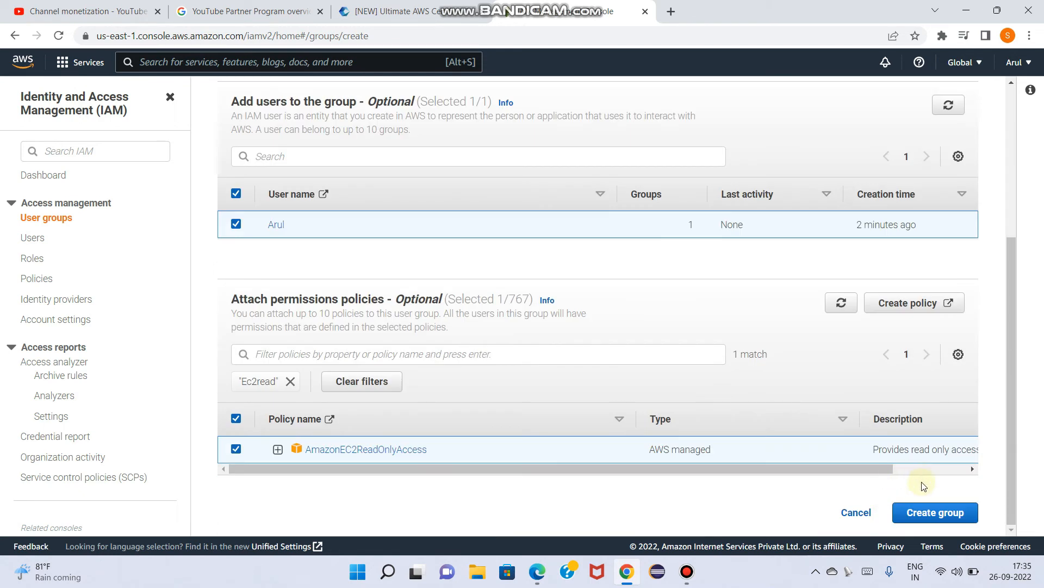
left_click(932, 513)
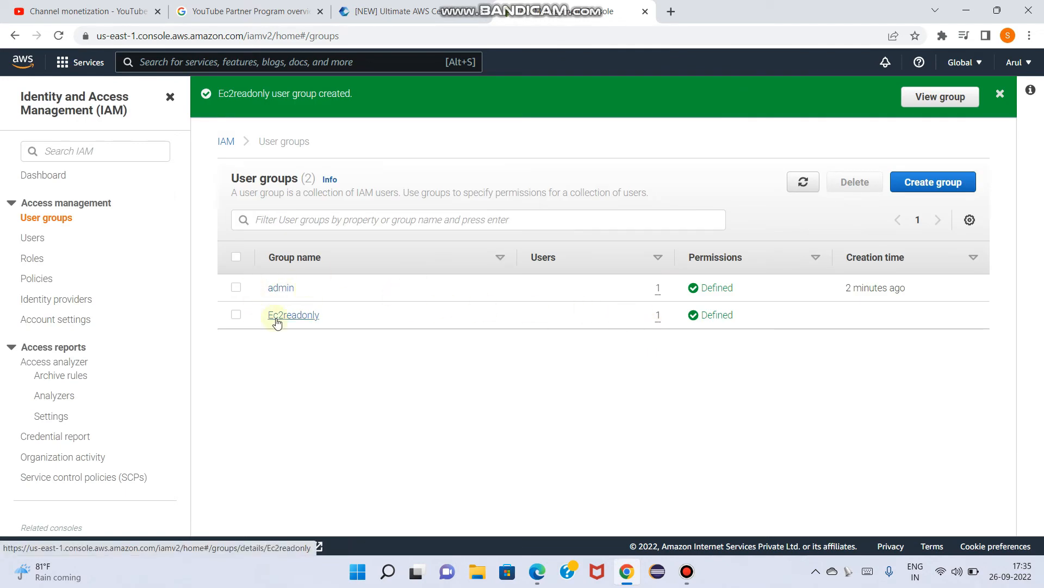
Open the Ec2readonly group and examine its users and attached permissions policies
left_click(294, 320)
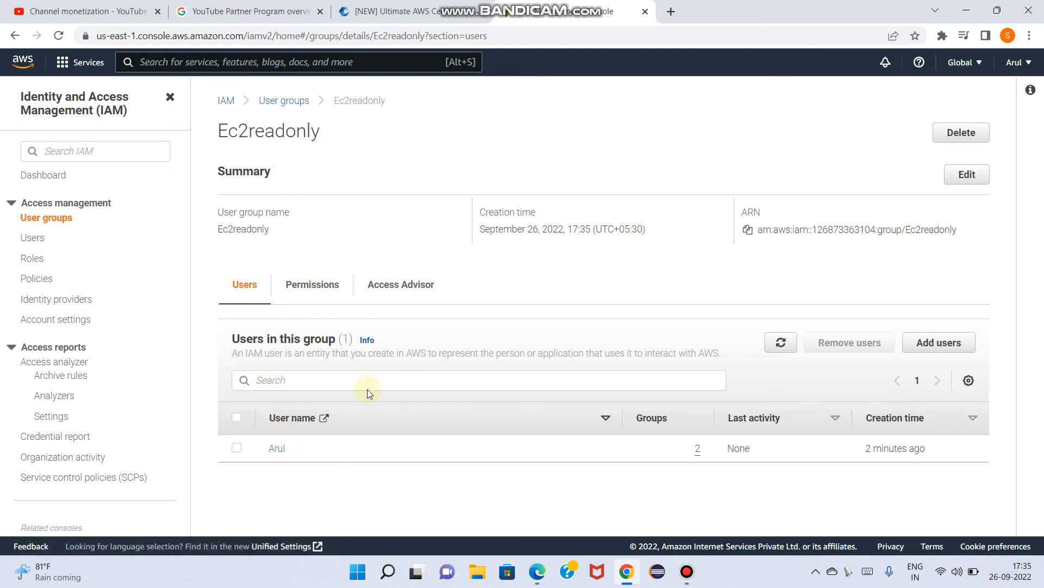
left_click(309, 283)
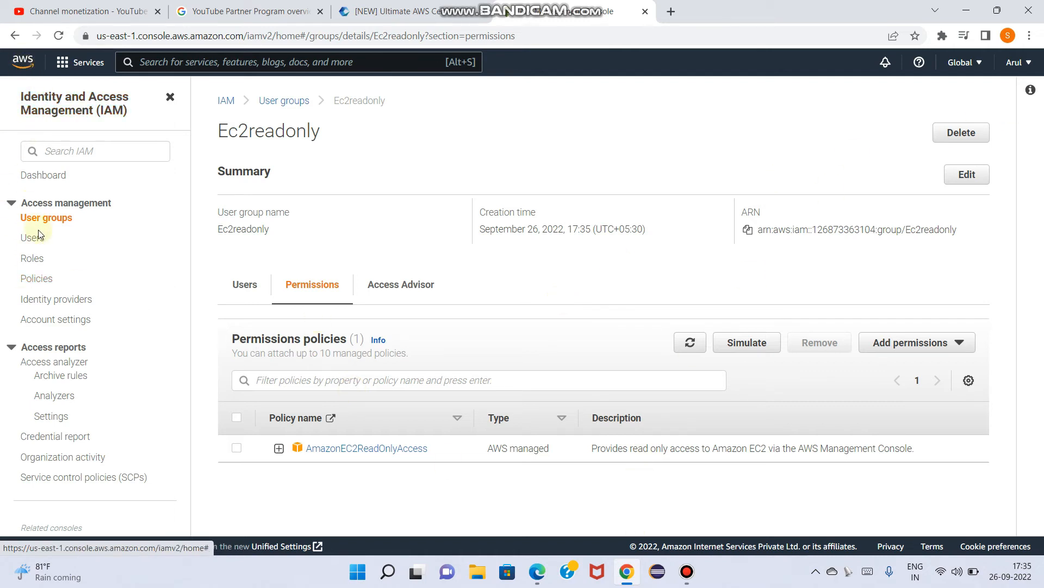
On the IAM dashboard, create the account alias "oiuy" and save it
left_click(36, 177)
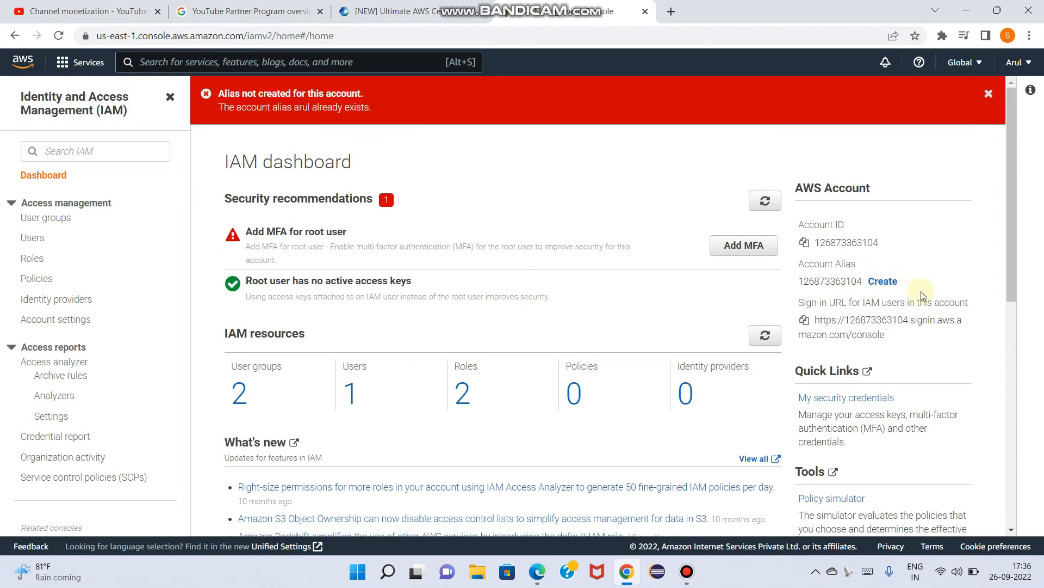
left_click(883, 281)
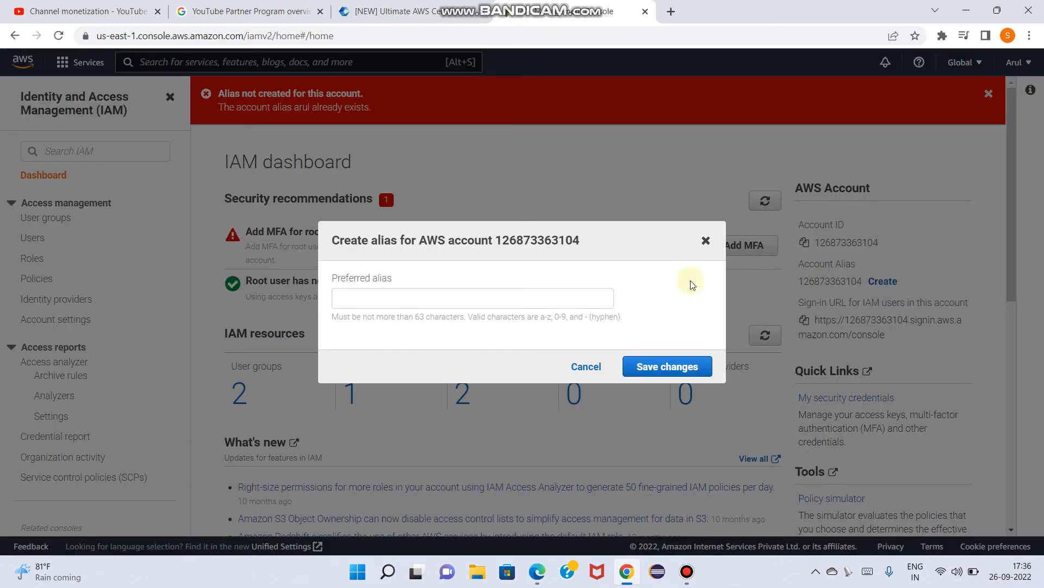
left_click(409, 297)
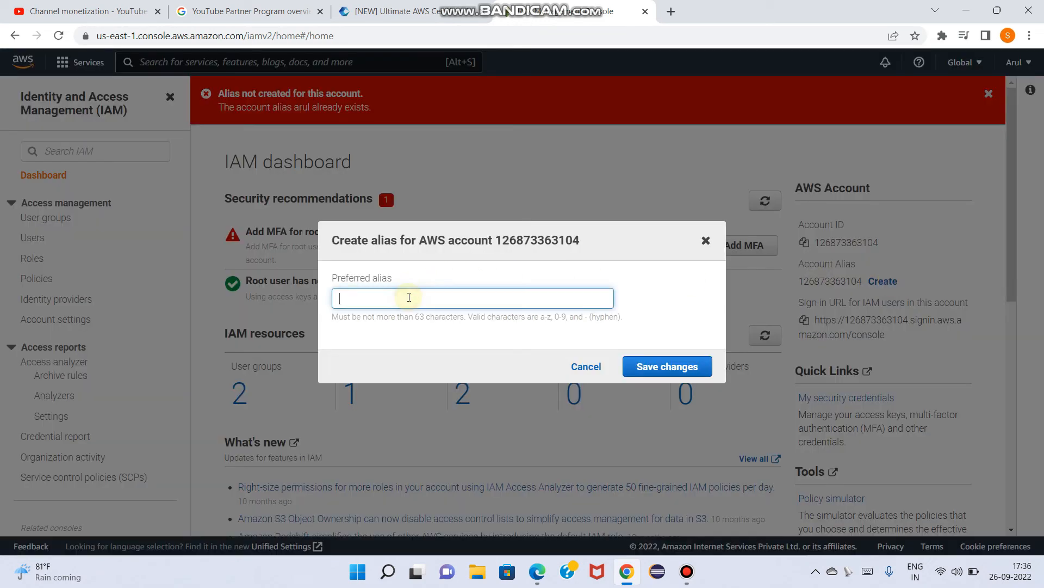
type("oiuy")
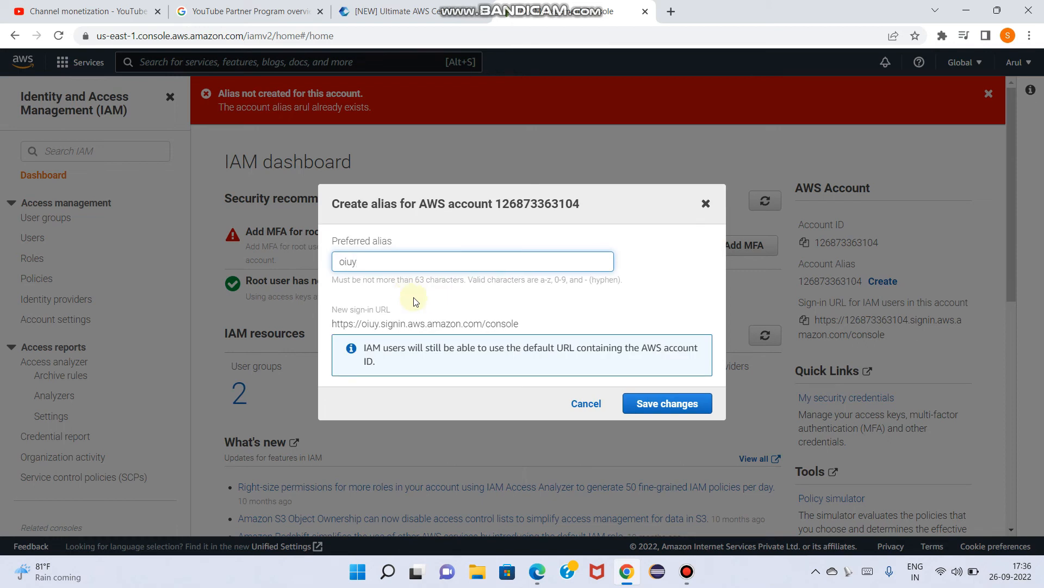
left_click(653, 404)
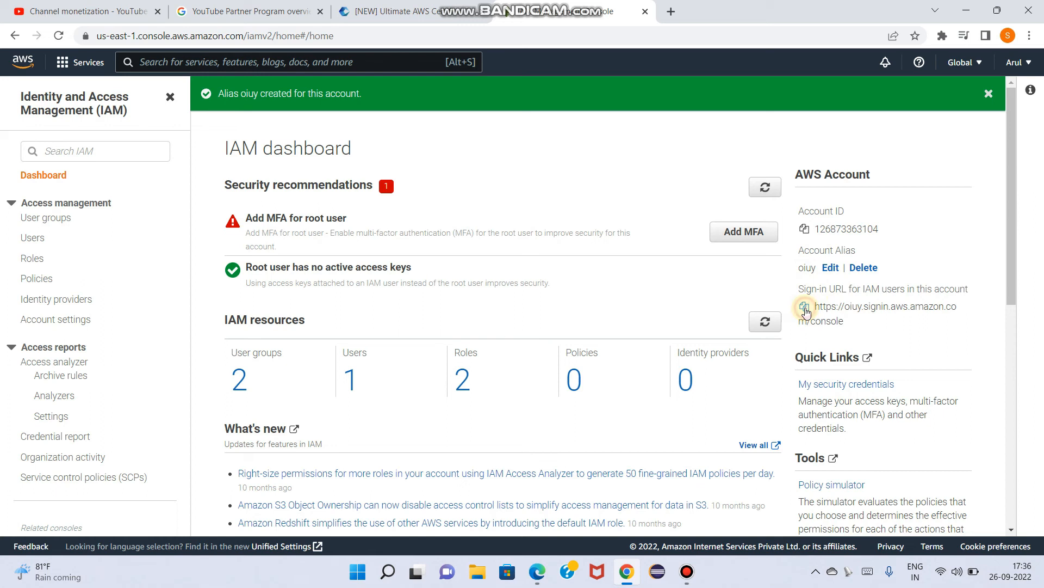
Copy the sign-in URL for IAM users and open it in Microsoft Edge, with the console window shrunk beside it
left_click(805, 308)
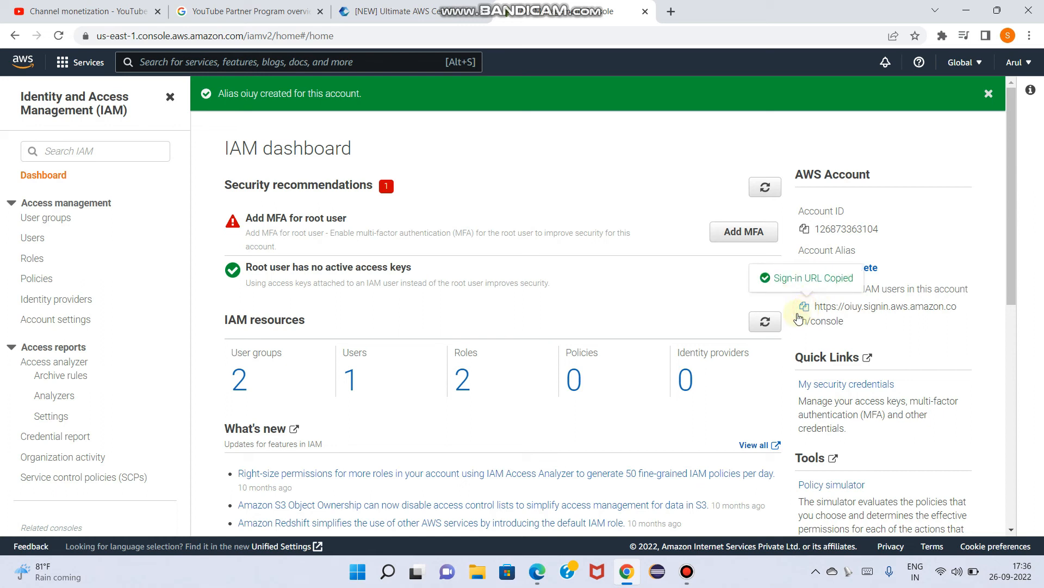
left_click(535, 573)
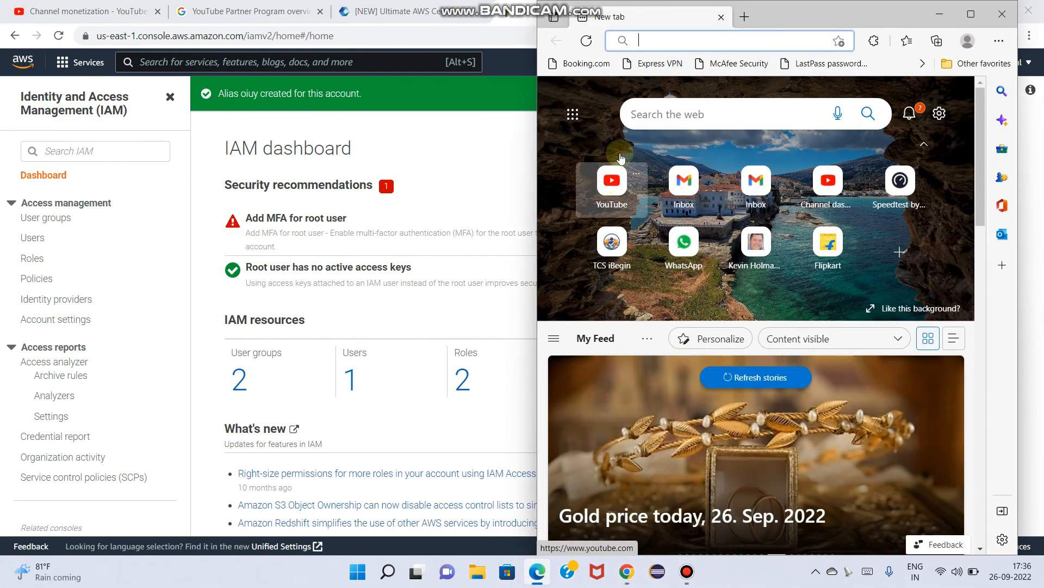
left_click(940, 14)
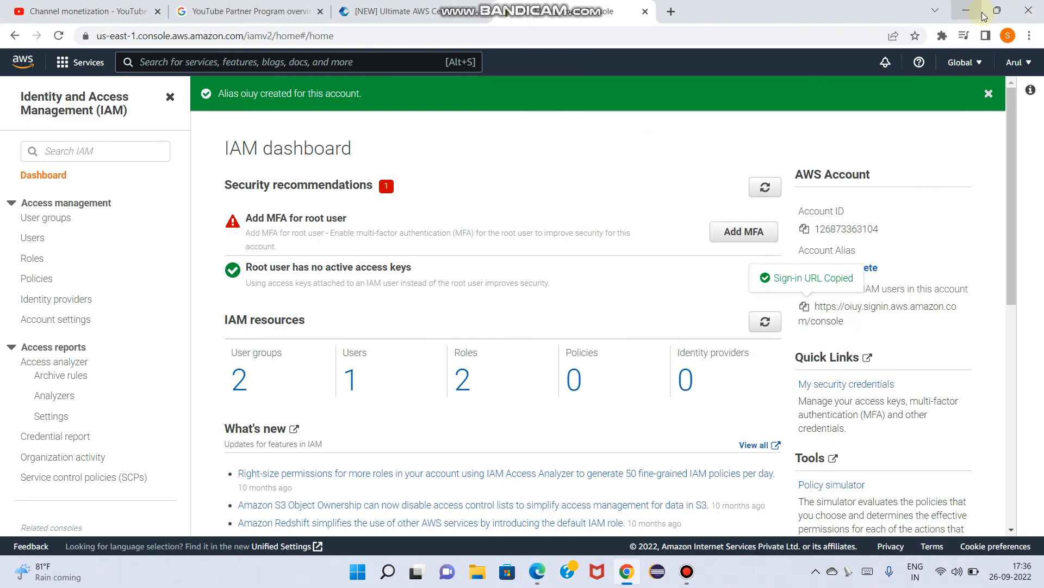
left_click(993, 13)
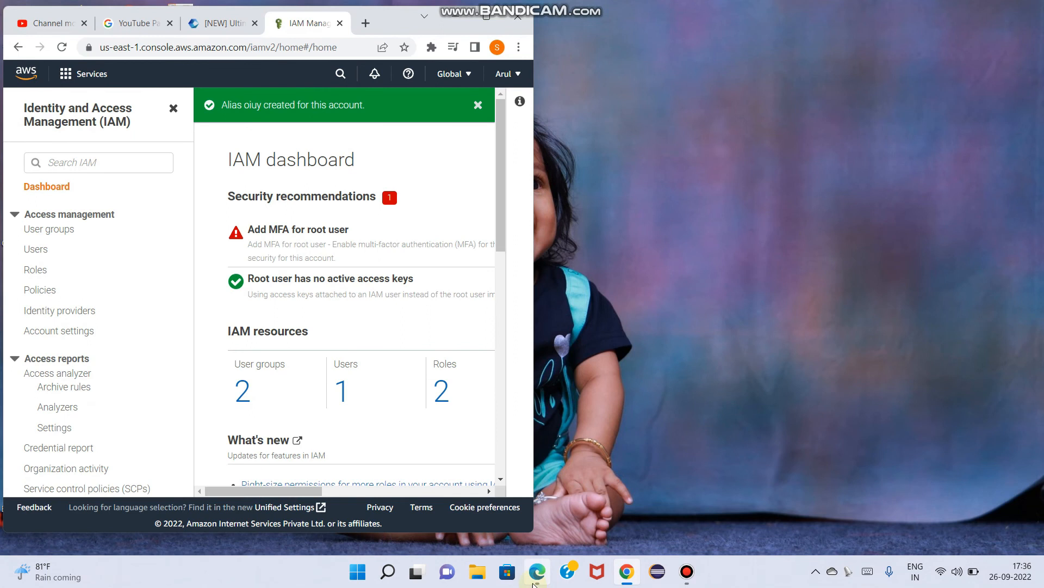
left_click(535, 576)
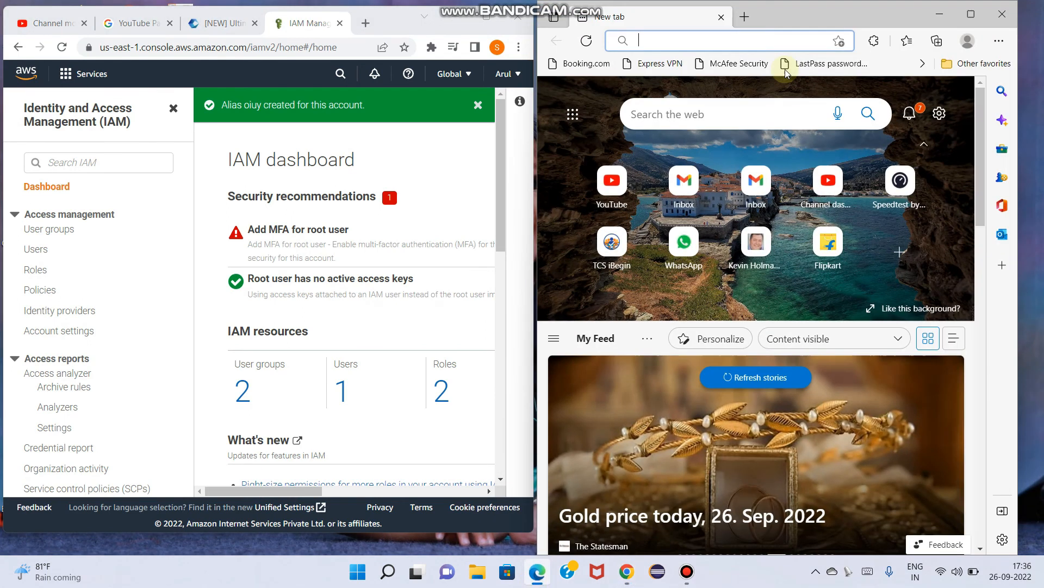
left_click(671, 41)
key("ctrl+v")
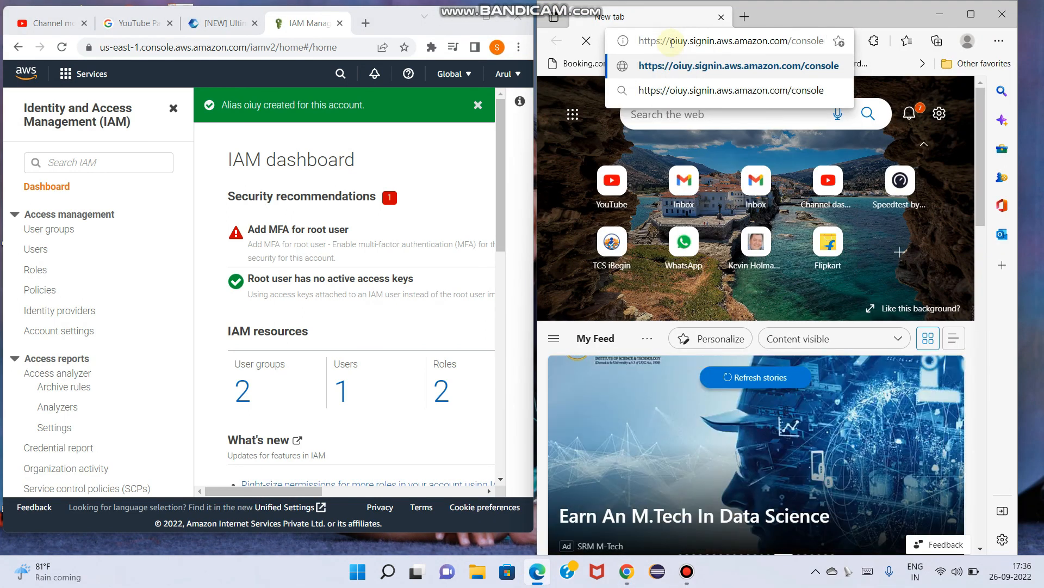
key("Return")
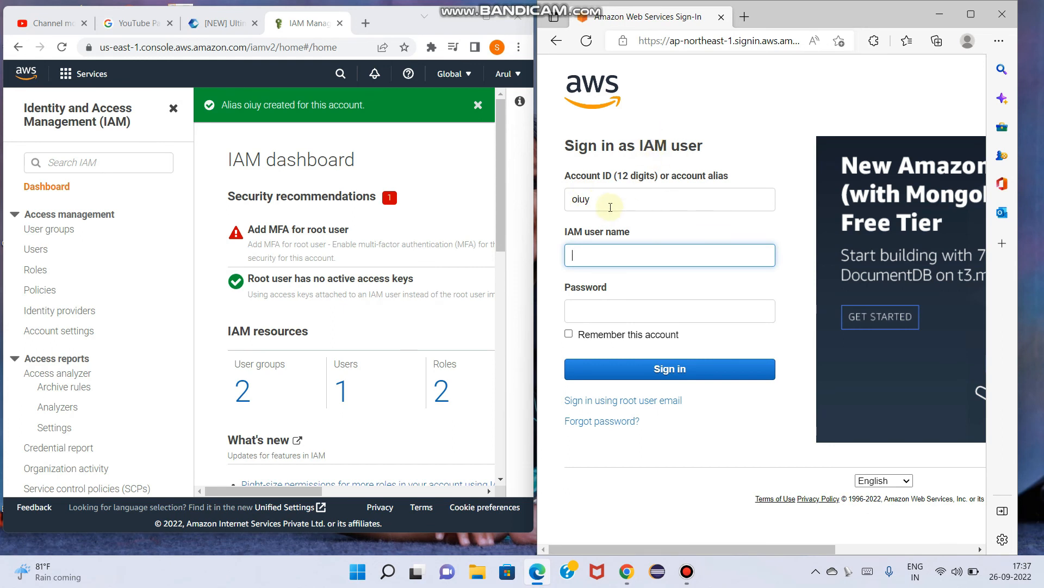
Sign in to account alias oiuy as the IAM user by entering the IAM user name and the account password
left_click_drag(604, 198, 566, 197)
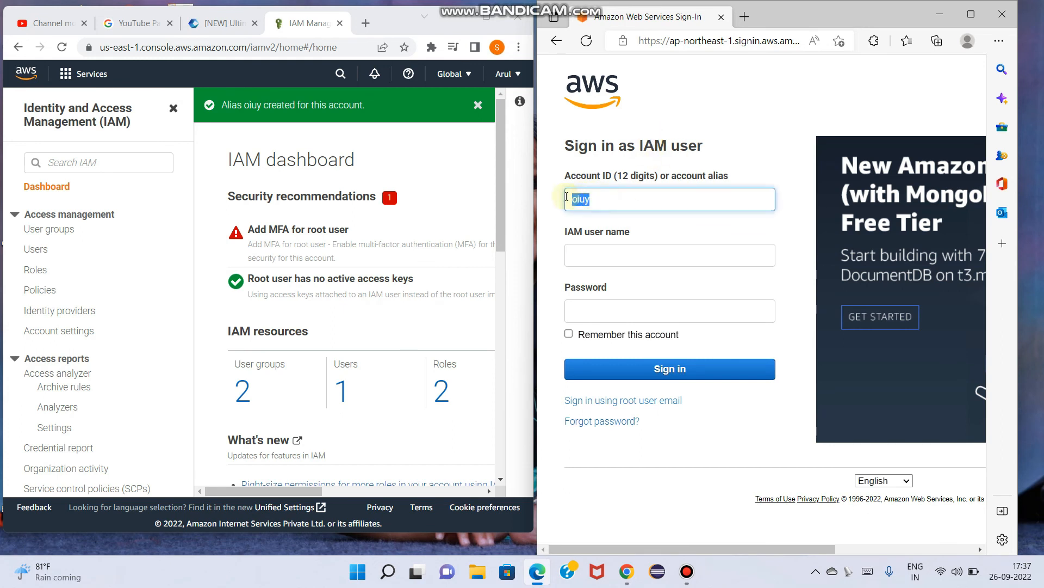
left_click(598, 252)
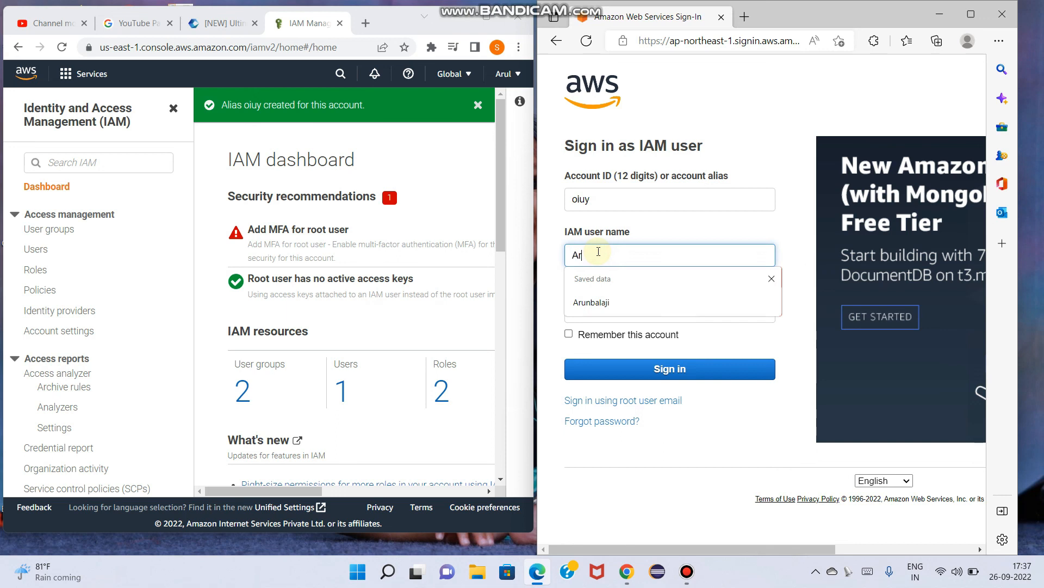
left_click(601, 310)
type("***")
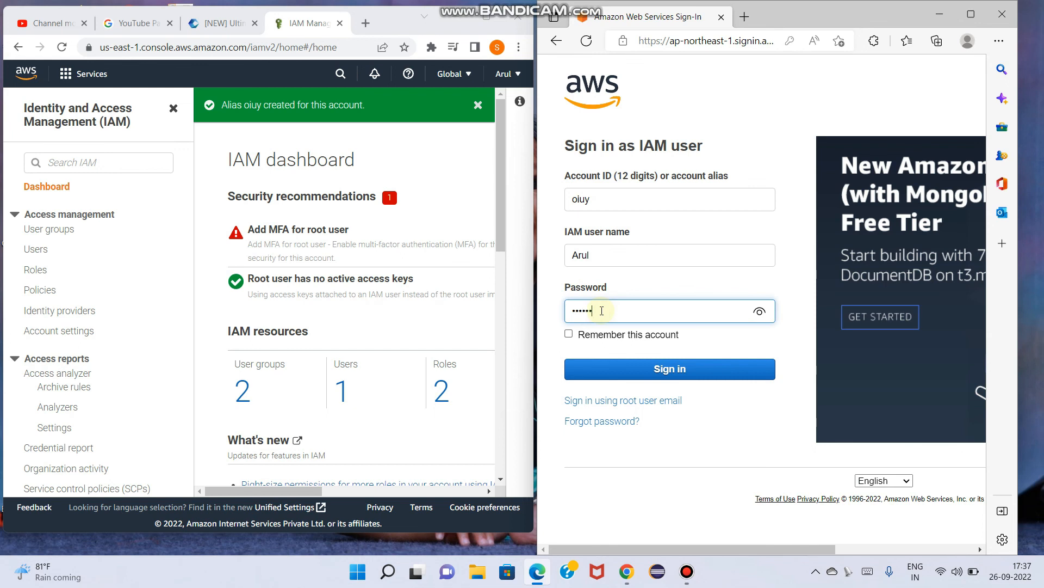
type("*")
left_click(648, 368)
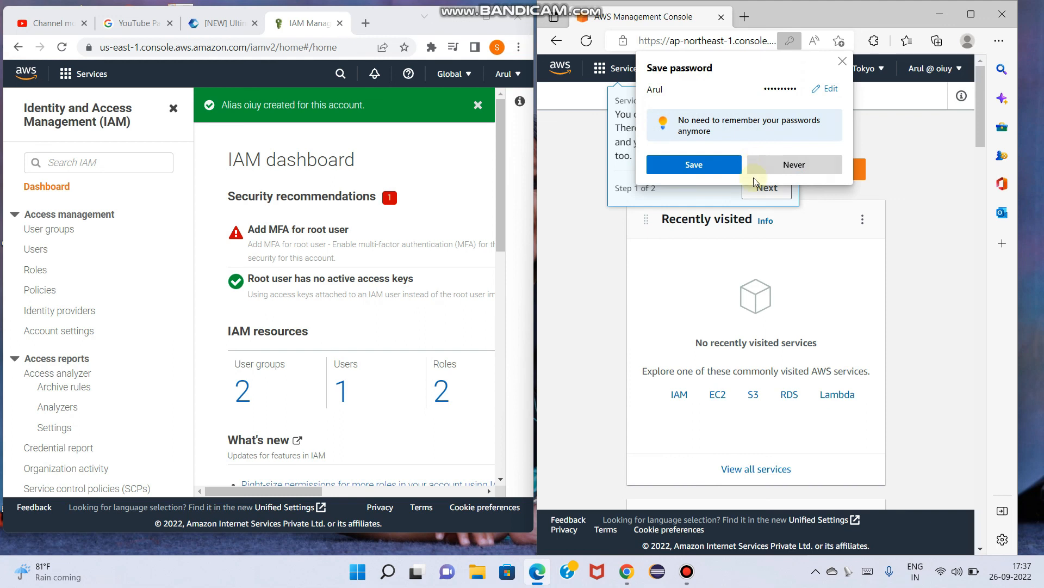
Decline saving the password and compare the signed-in account details in both browser windows
left_click(792, 165)
left_click(766, 189)
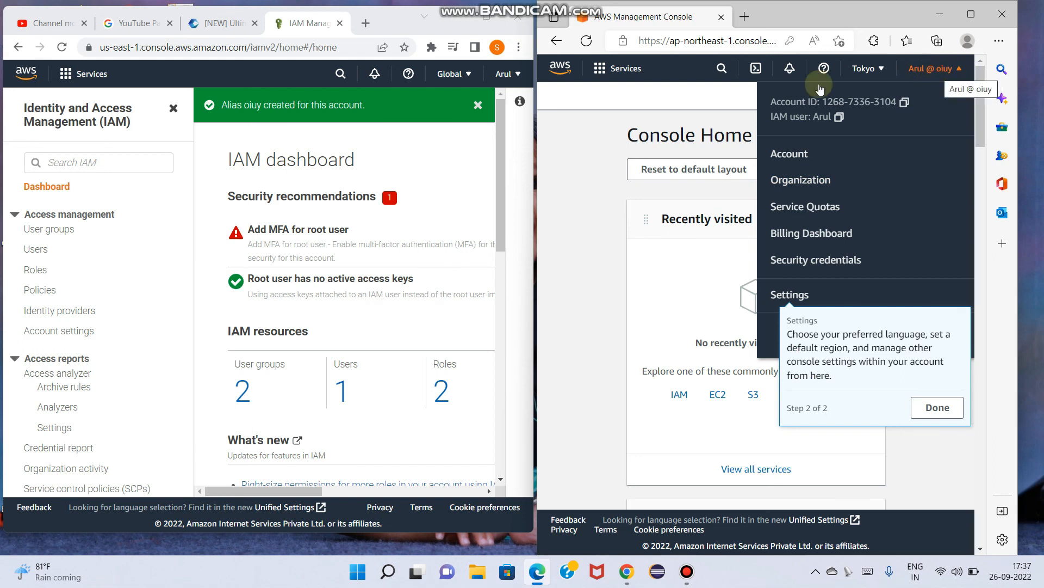
left_click(494, 74)
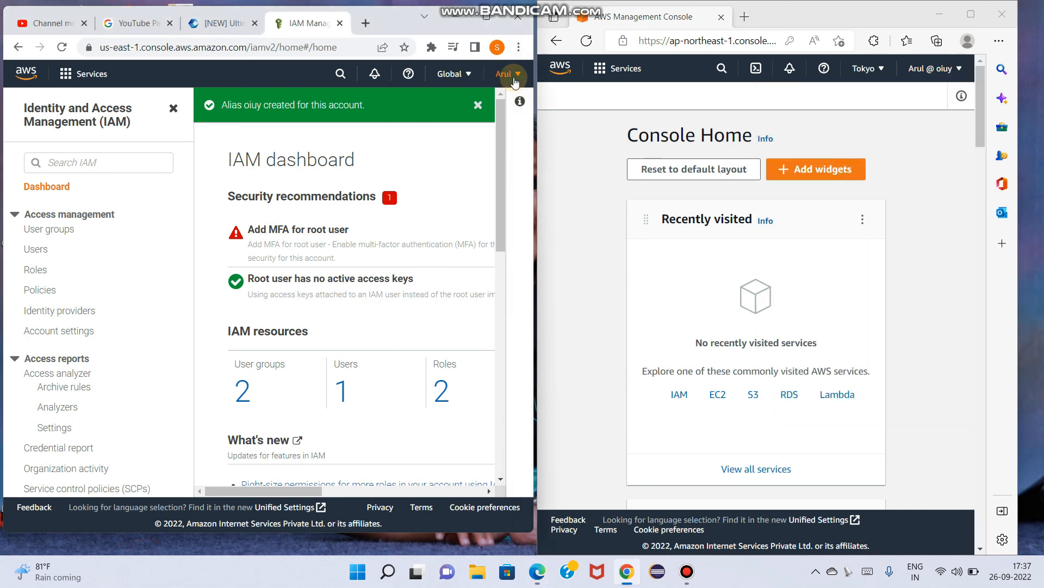